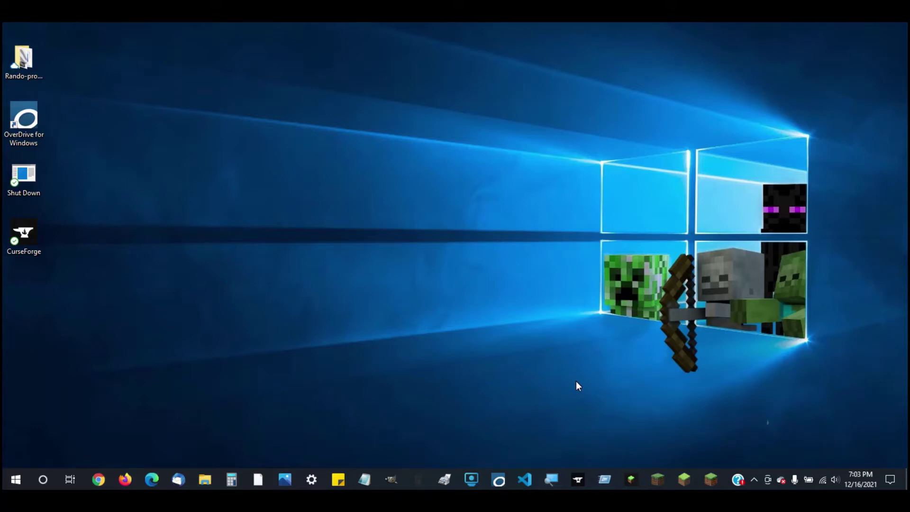
Open the Run prompt and enter %appdata% in its Open field
key(super+r)
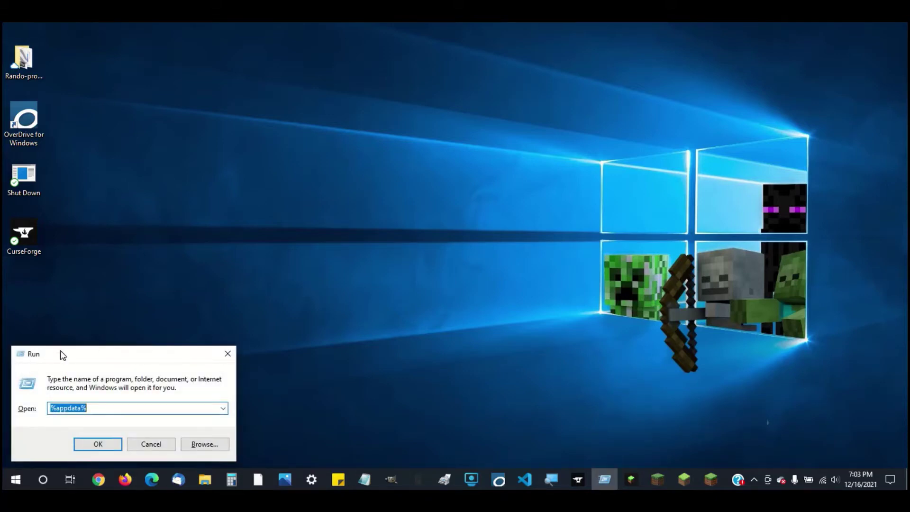
drag(61, 350, 412, 199)
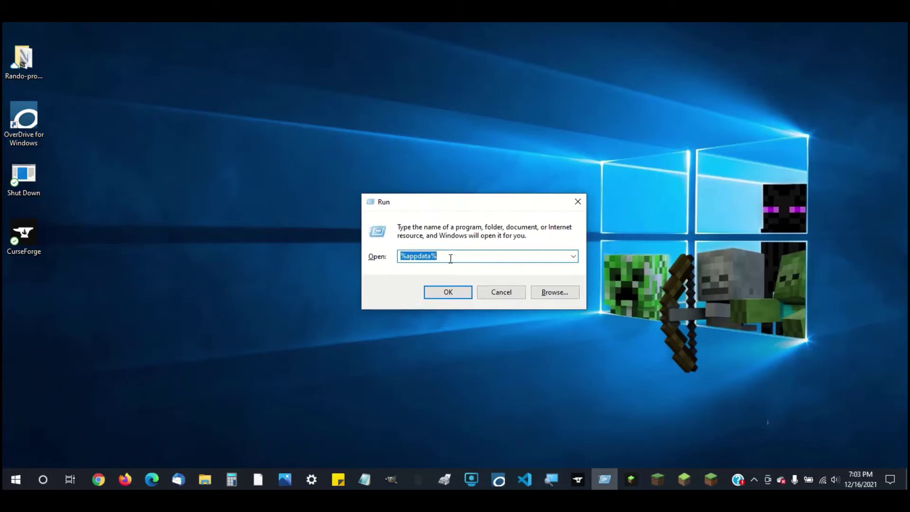
text(%a)
key(BackSpace)
key(BackSpace)
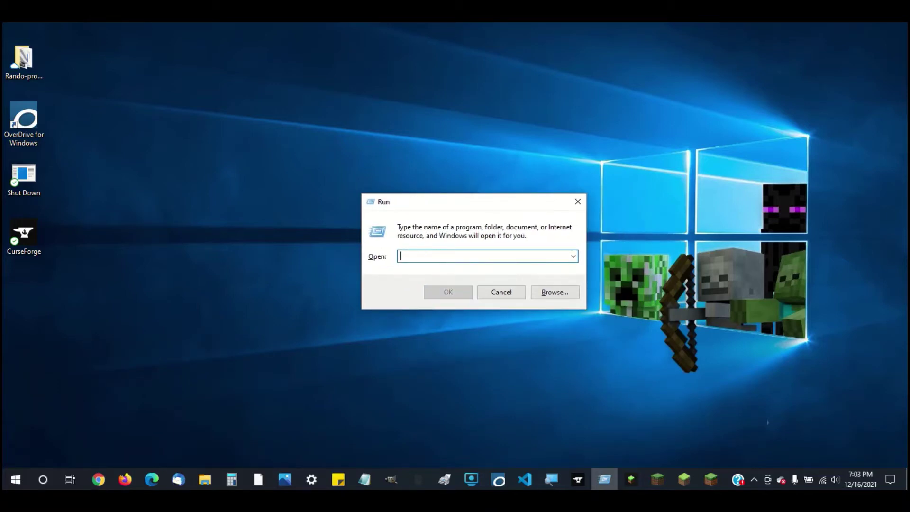
text(%app)
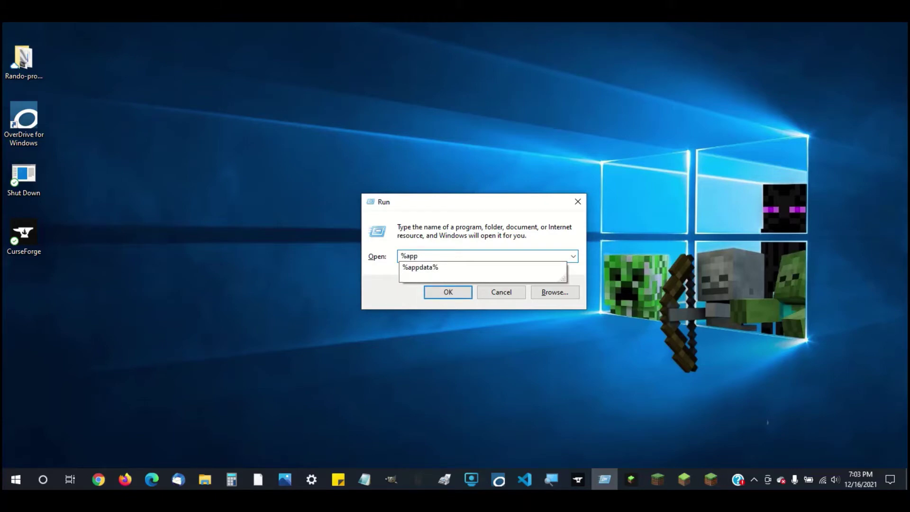
text(data%)
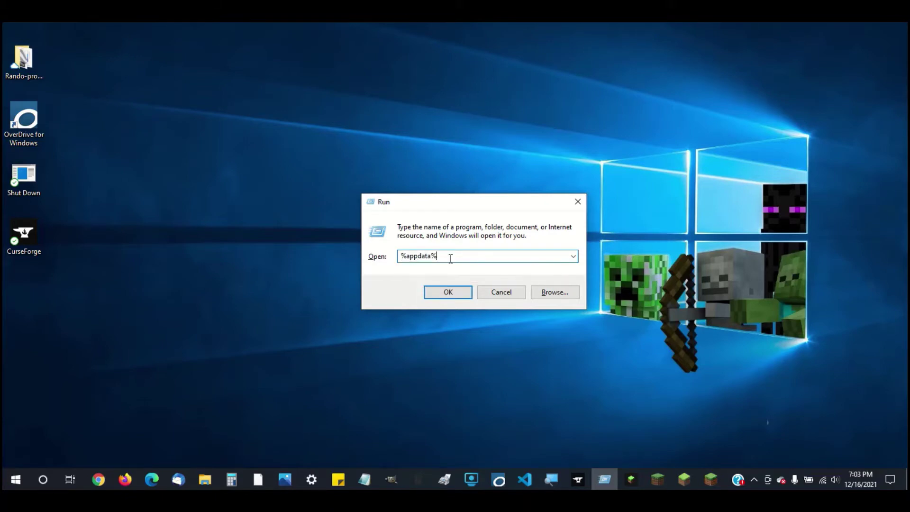
Go to Roaming\.minecraft\versions\1.18.1 and copy the 1.18.1.jar file
key(Return)
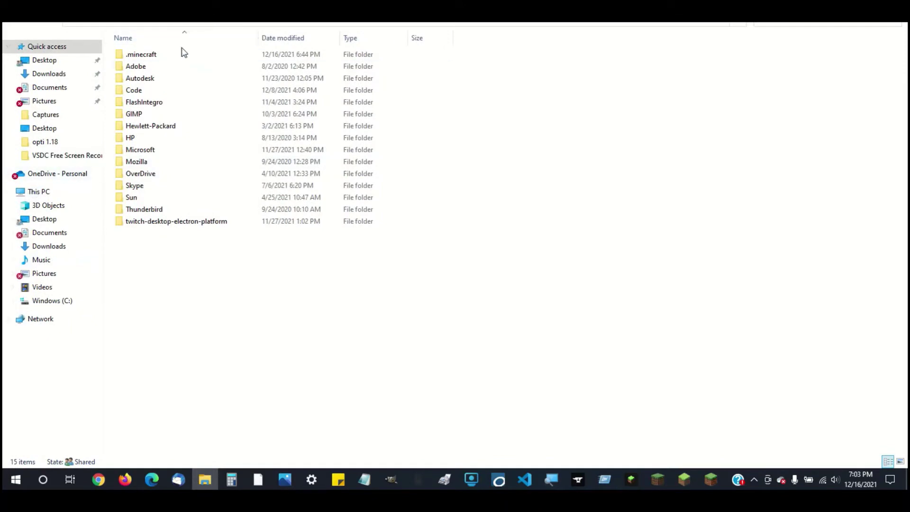
double_click(167, 54)
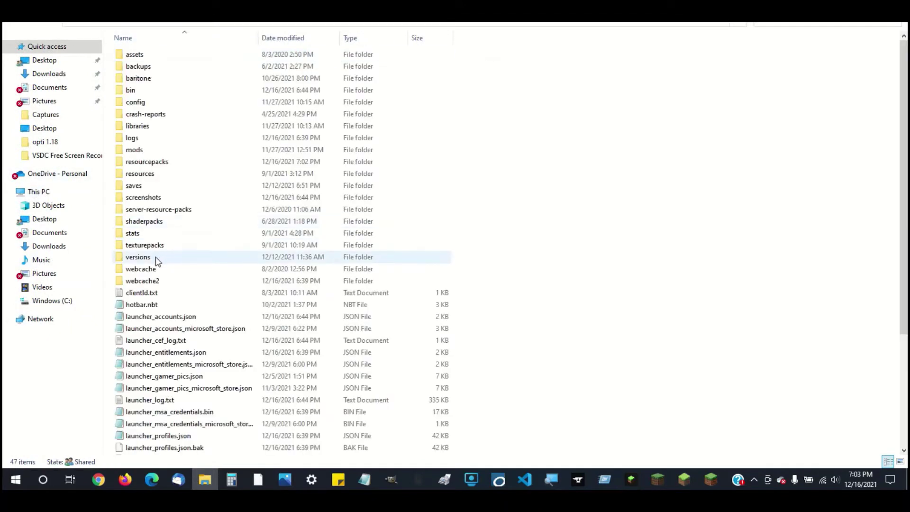
double_click(154, 258)
scroll(152, 209, down, 4)
scroll(150, 156, down, 8)
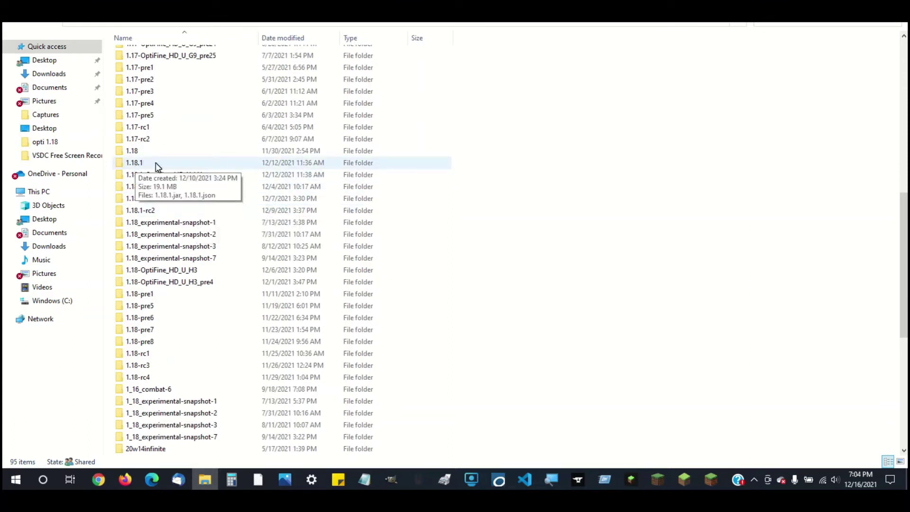
double_click(156, 164)
click(132, 55)
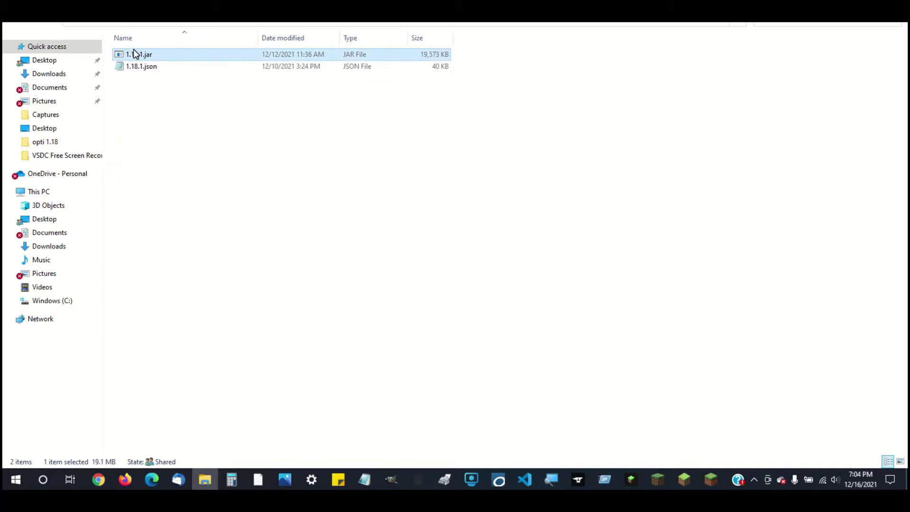
right_click(134, 54)
click(144, 193)
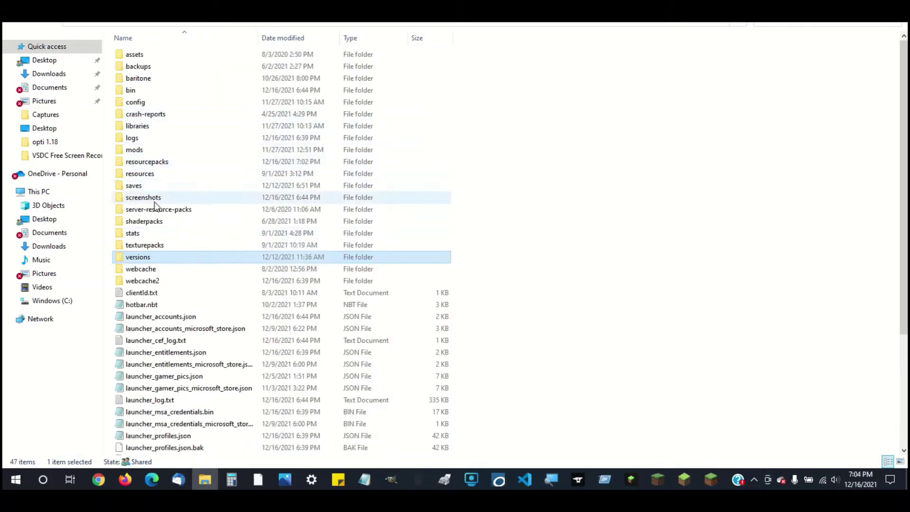
Paste 1.18.1.jar into resourcepacks and change its extension to .zip, accepting the warnings
double_click(145, 163)
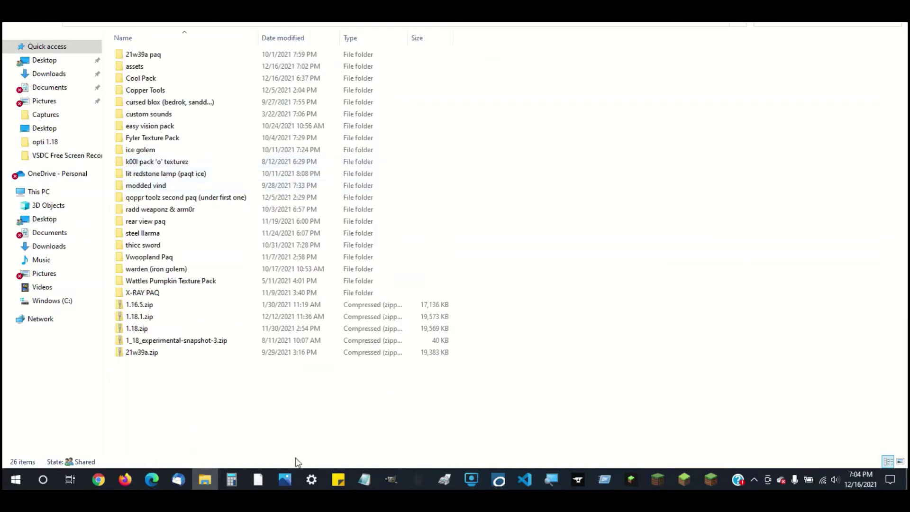
right_click(146, 388)
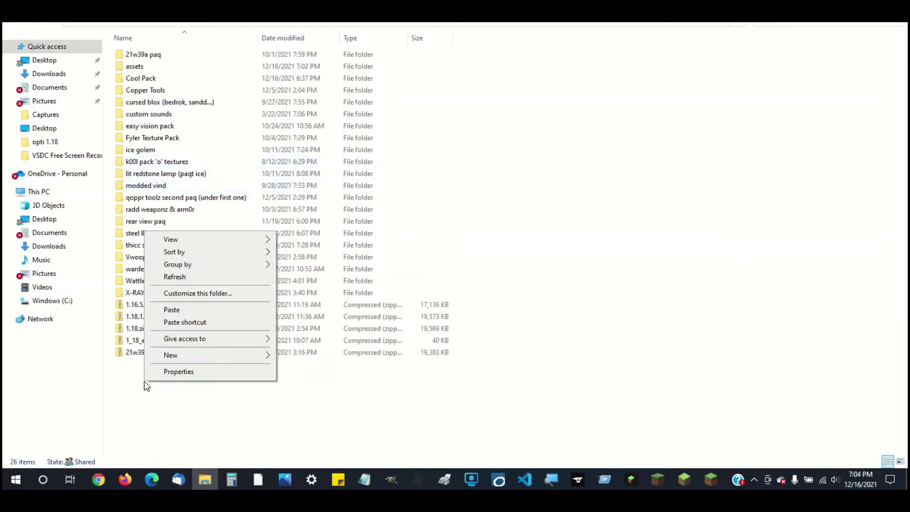
click(165, 309)
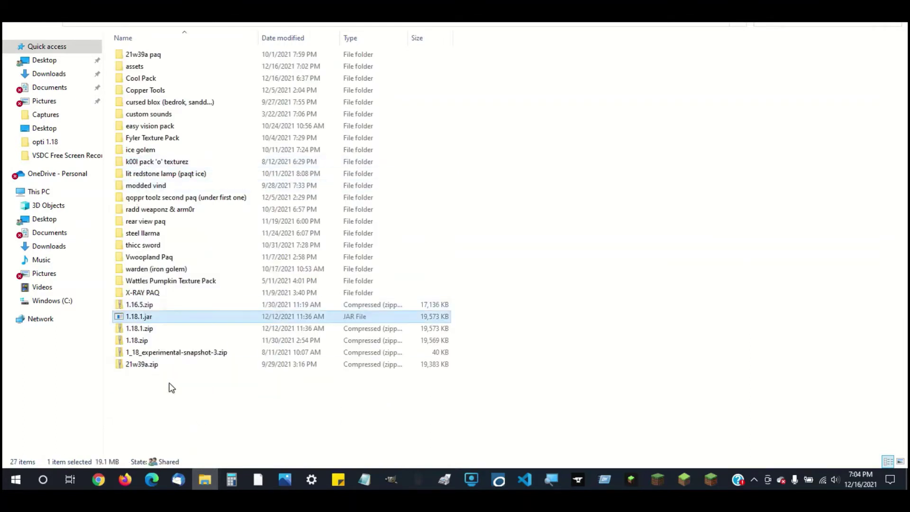
right_click(148, 320)
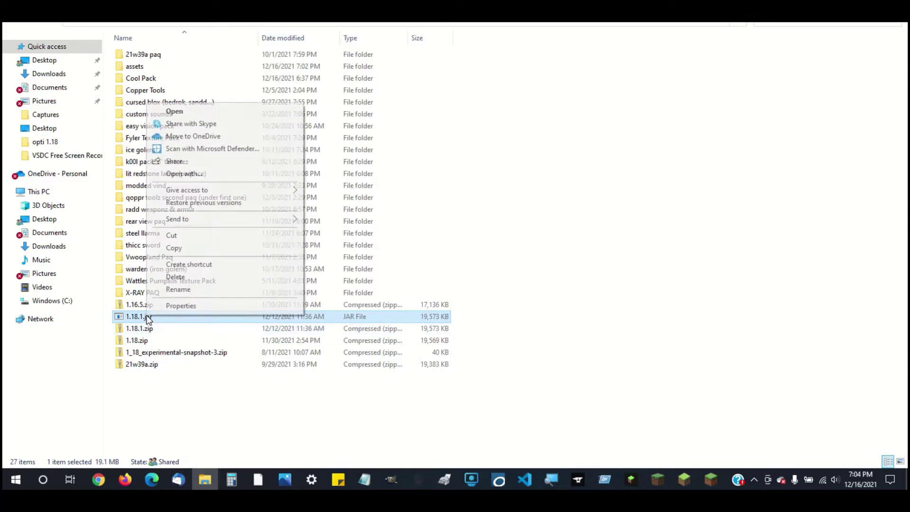
click(166, 287)
click(162, 320)
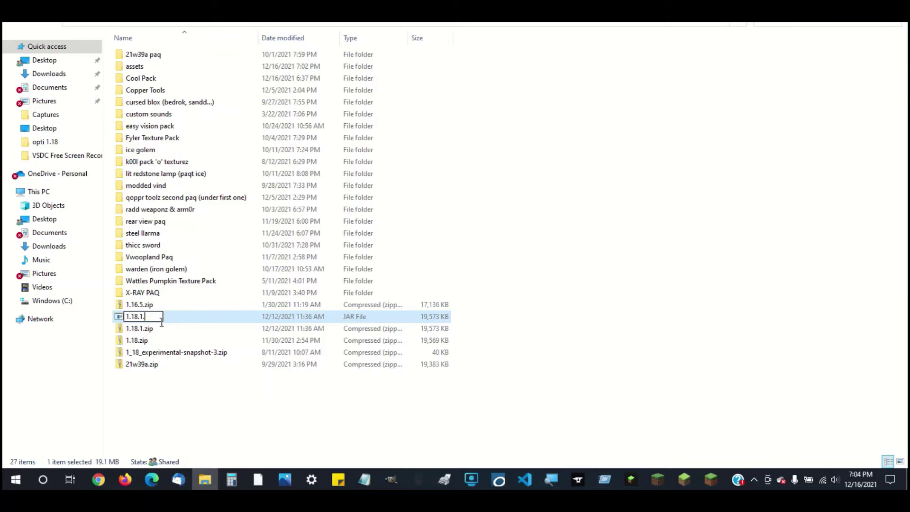
key(Return)
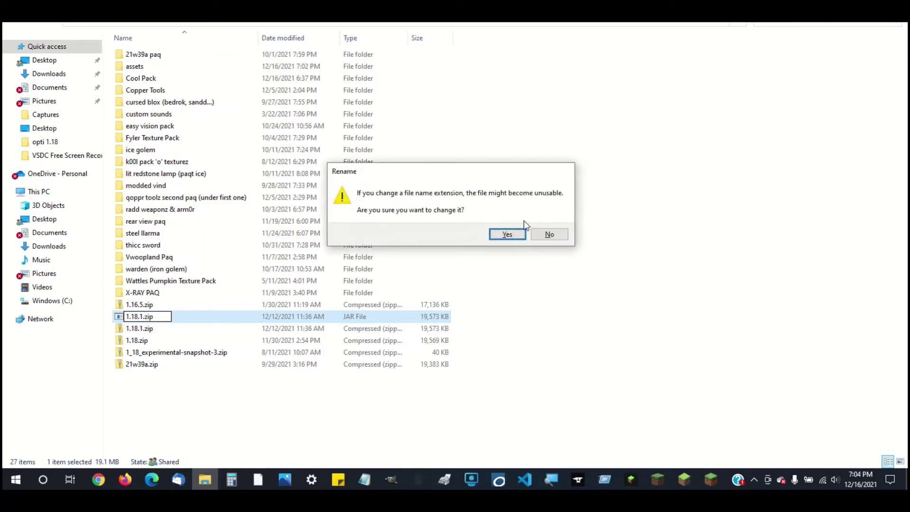
click(506, 233)
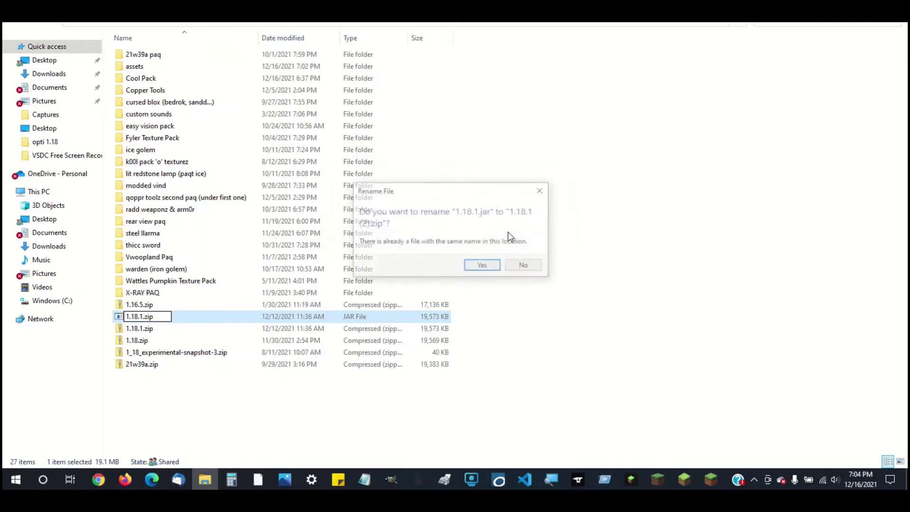
click(483, 267)
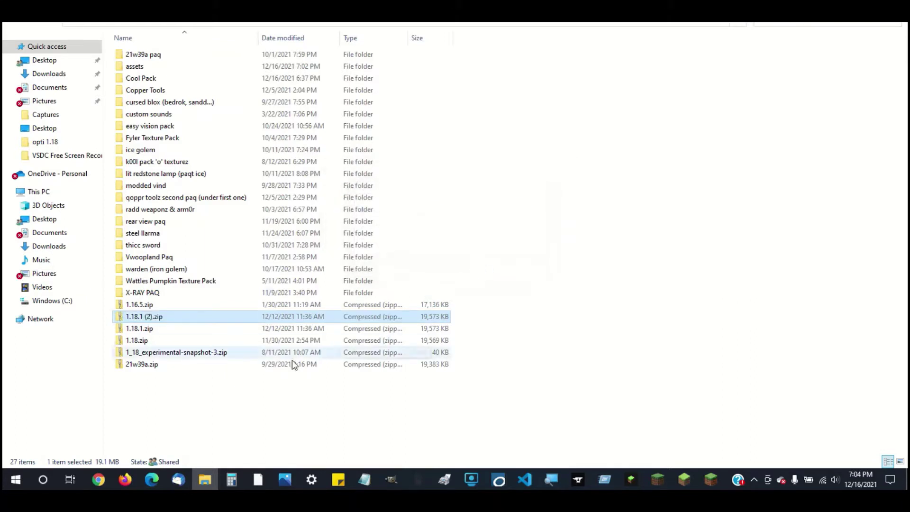
Delete the old 1.18.1.zip and rename '1.18.1 (2).zip' to 1.18.1.zip
click(148, 331)
right_click(148, 333)
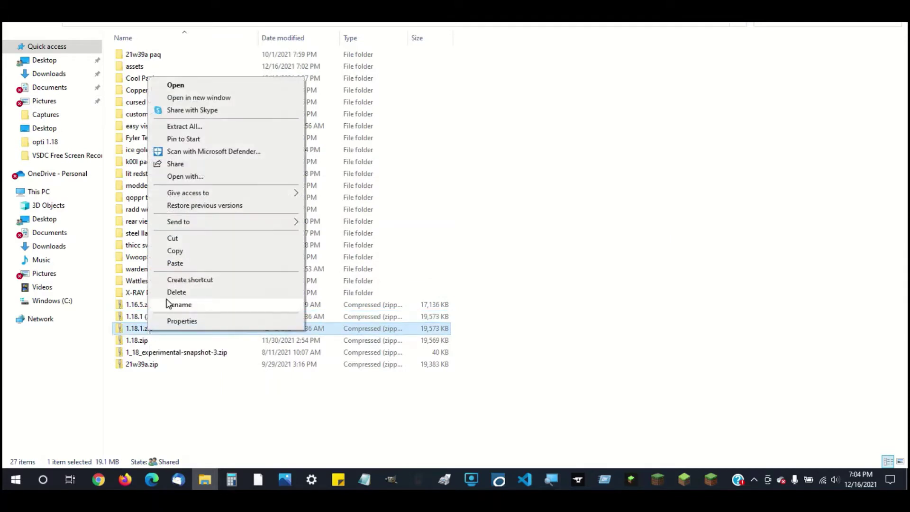
click(156, 292)
click(146, 316)
right_click(153, 316)
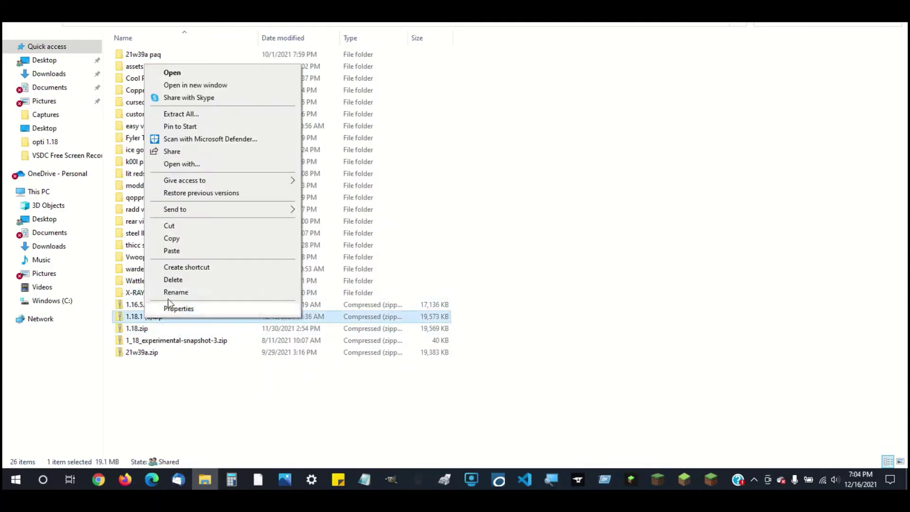
click(163, 290)
key(Right)
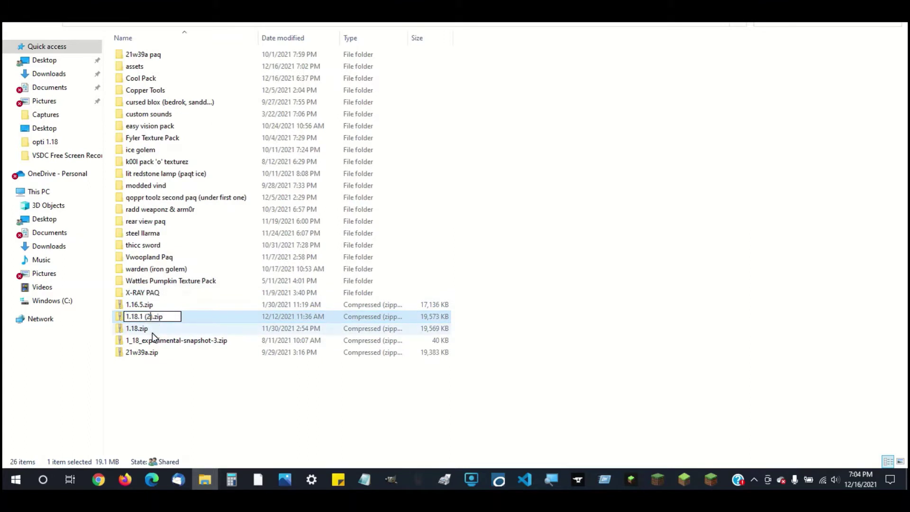
key(BackSpace)
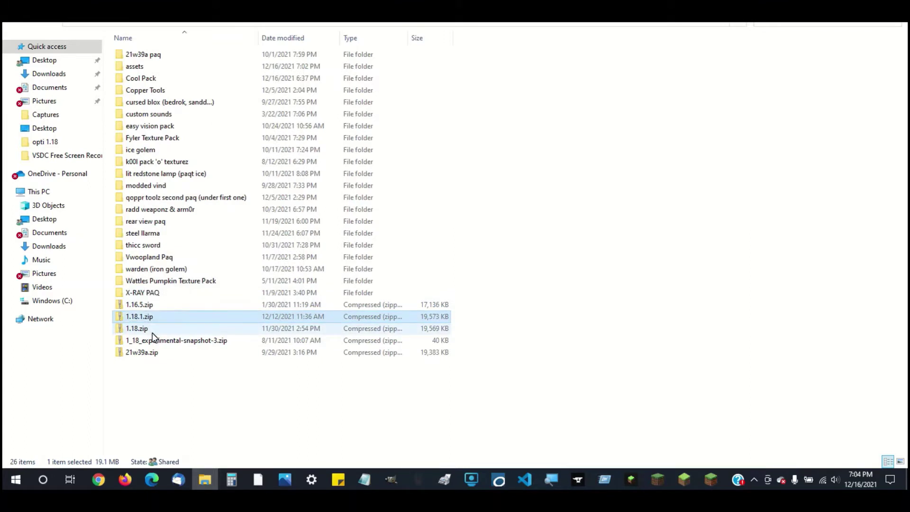
key(Return)
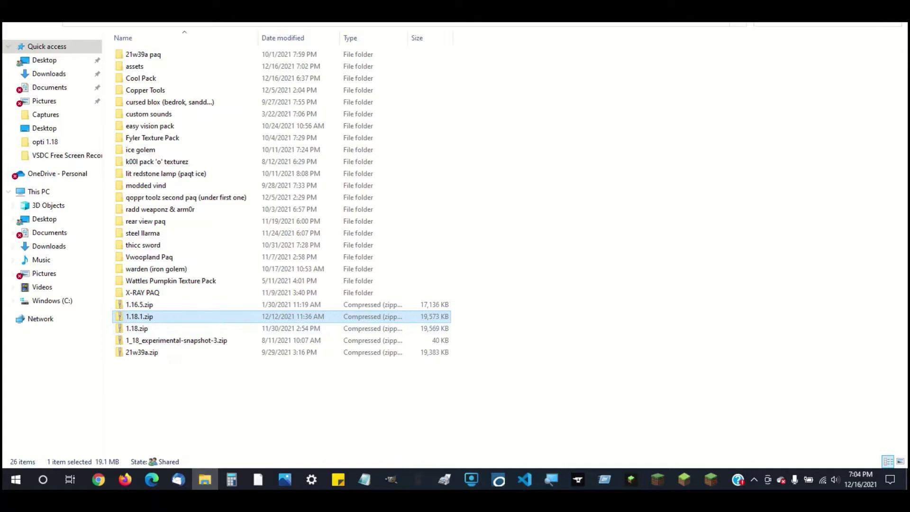
key(super)
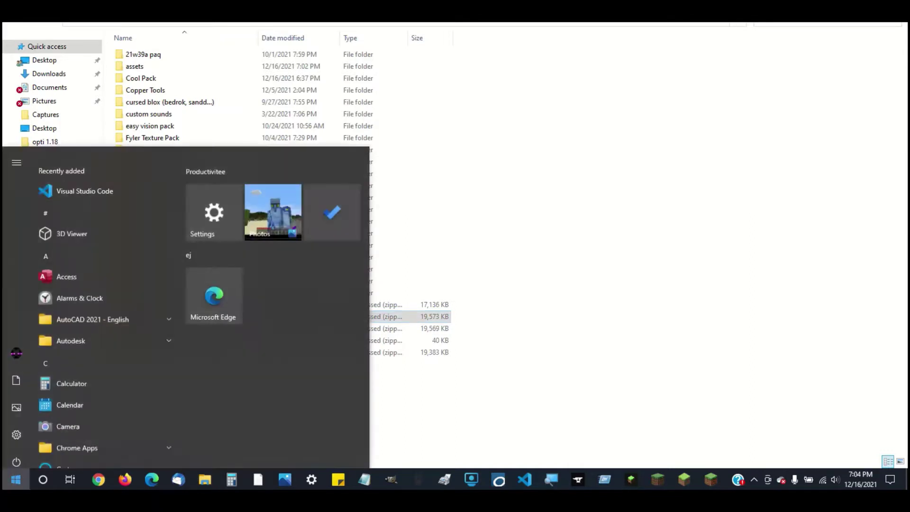
text(fol)
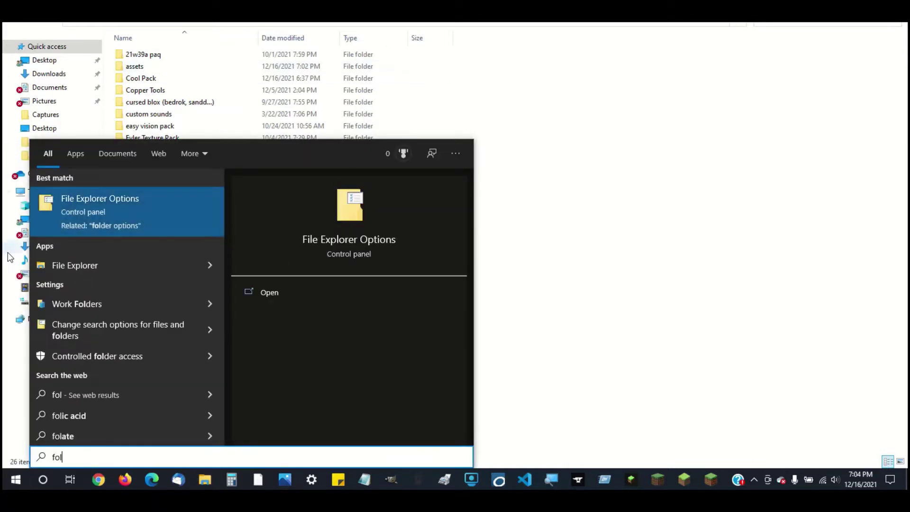
click(92, 210)
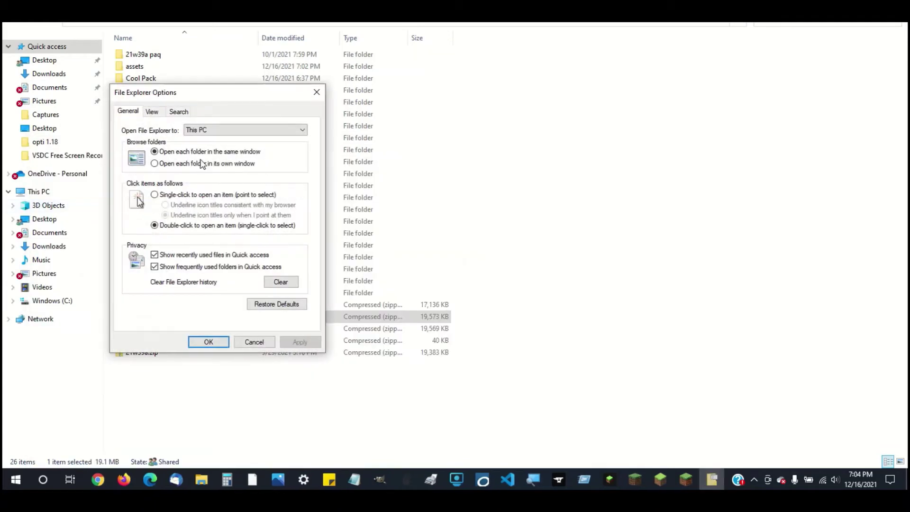
click(159, 112)
scroll(165, 236, down, 2)
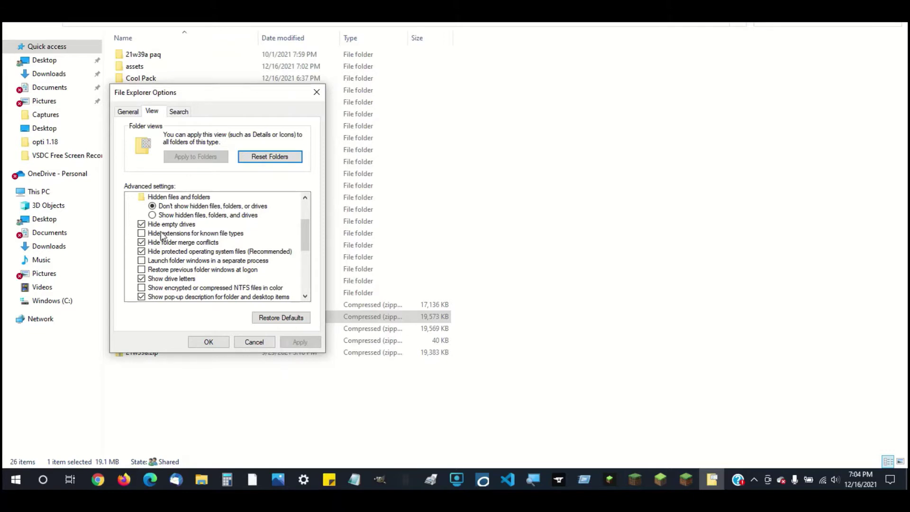
click(209, 342)
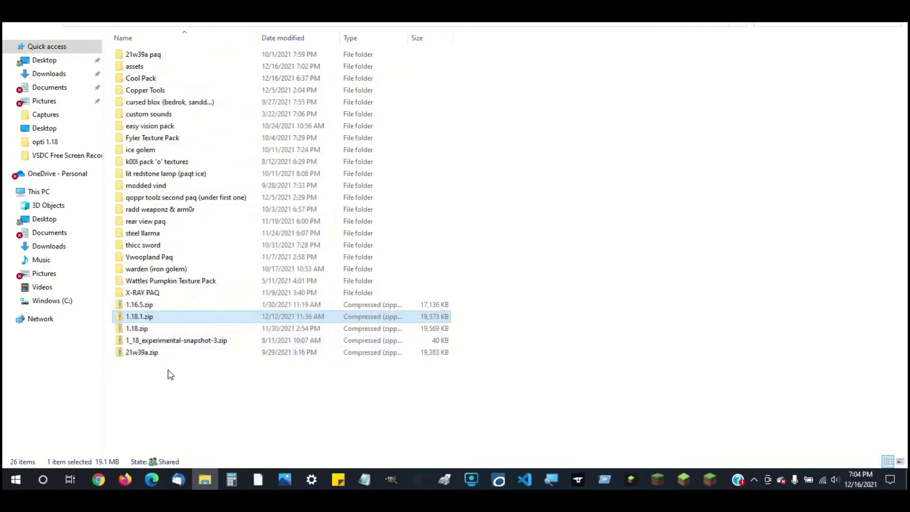
Open the 1.18.1.zip archive and take its assets folder
double_click(142, 318)
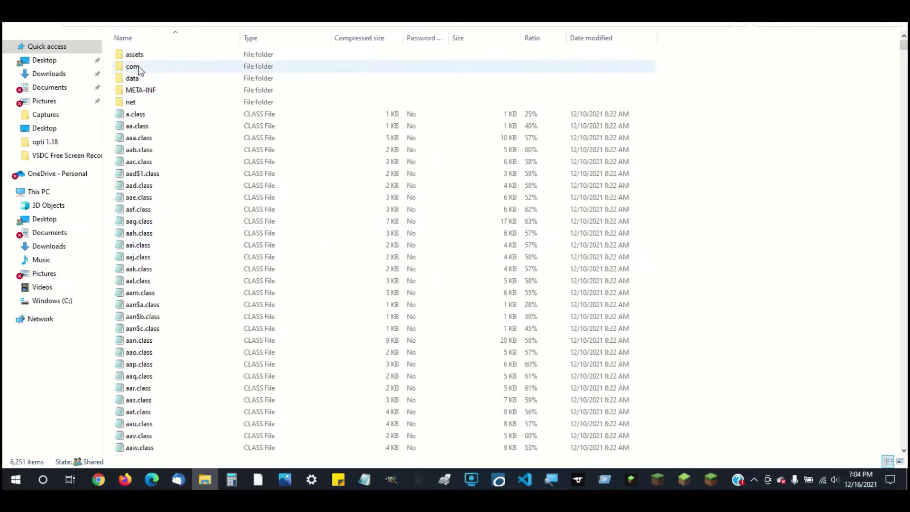
click(131, 56)
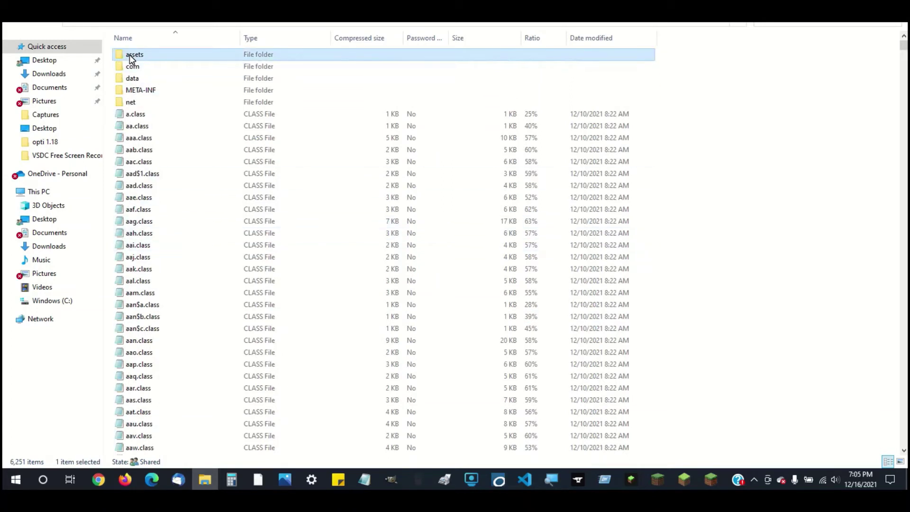
key(alt+Left)
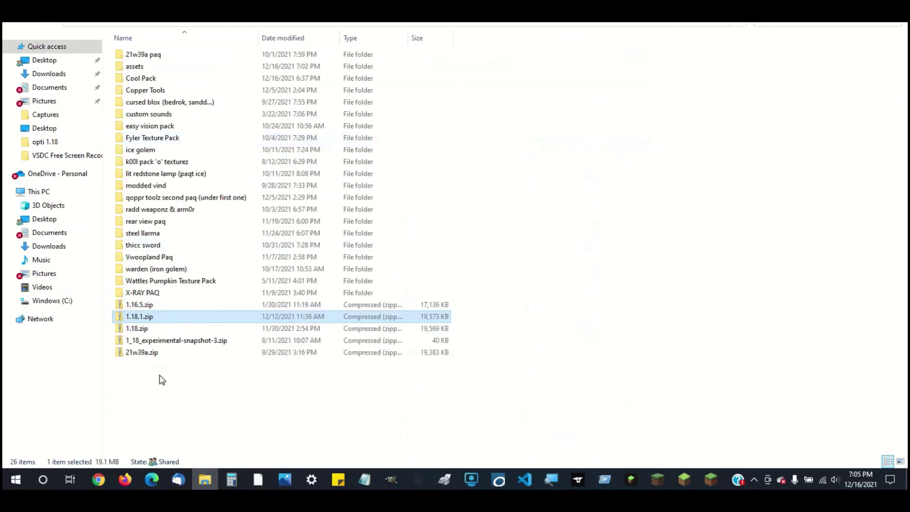
Create a new folder named 'random pack' and paste the assets folder into it
right_click(162, 379)
mouse_move(195, 363)
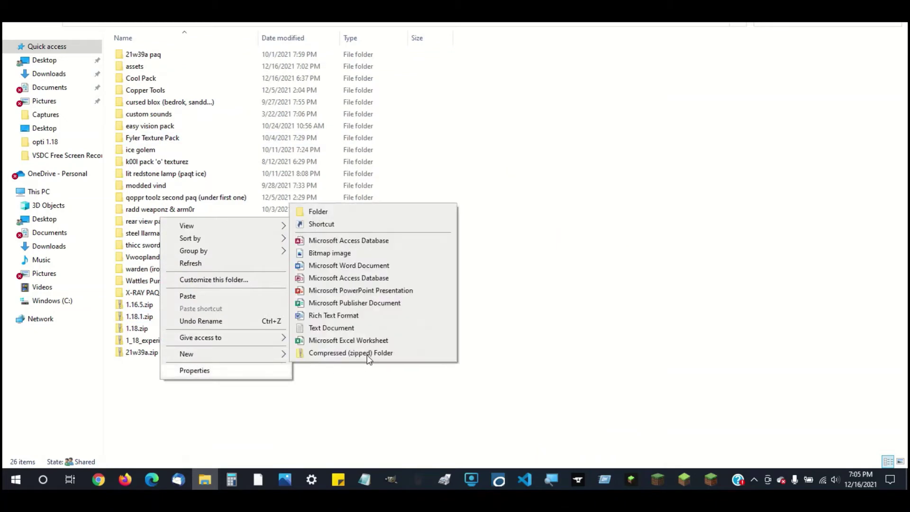
click(315, 211)
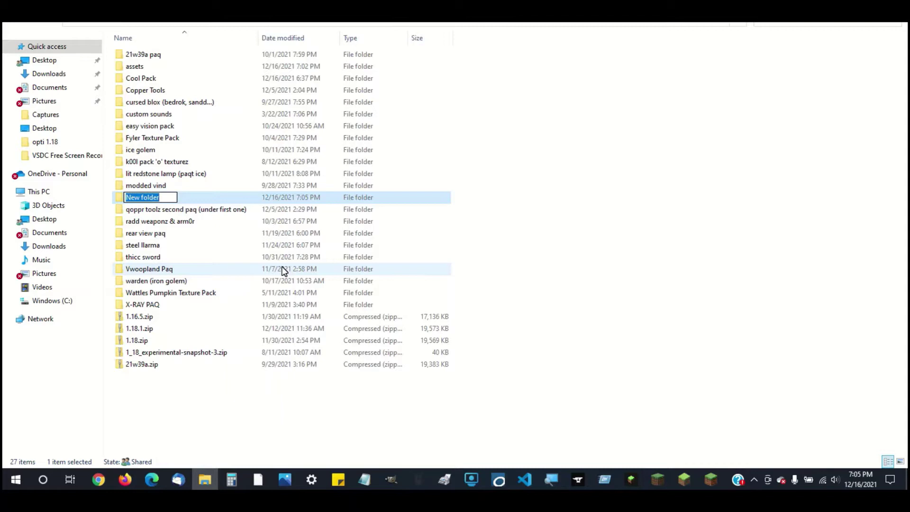
text(rano)
key(BackSpace)
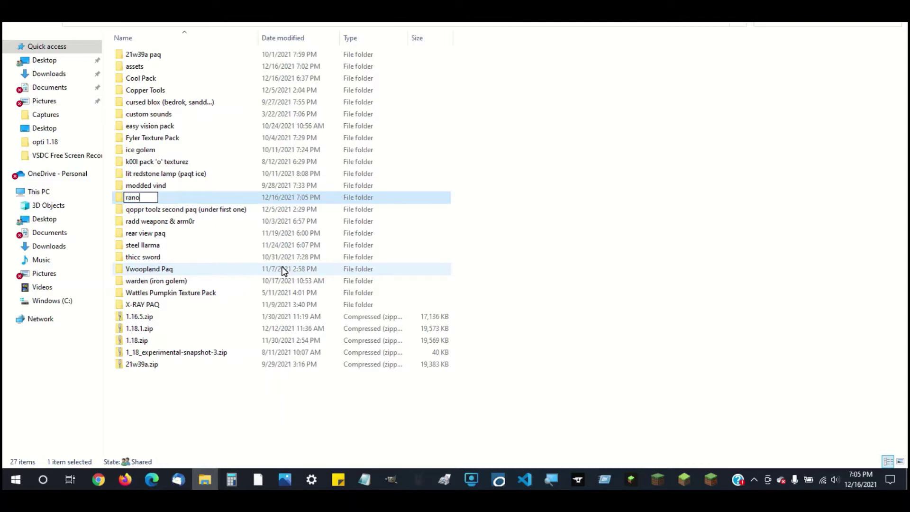
text(dom pack)
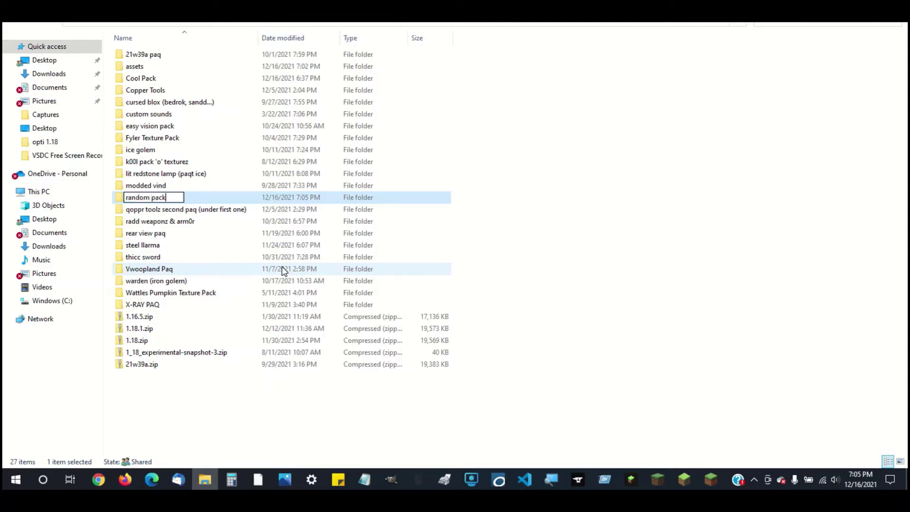
key(Return)
double_click(166, 221)
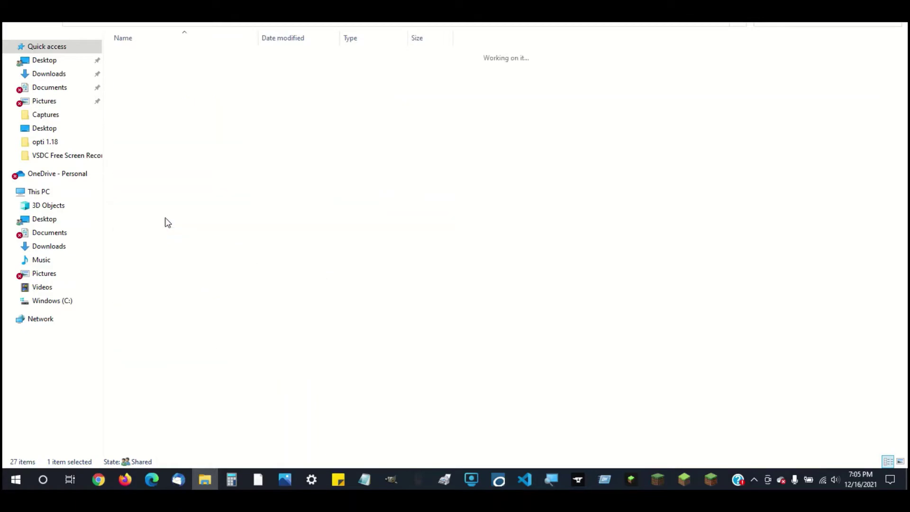
right_click(160, 201)
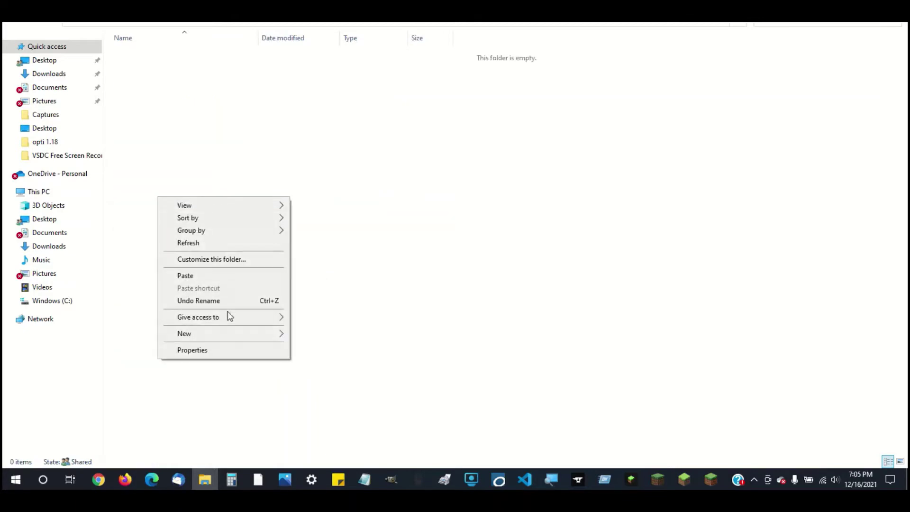
click(186, 276)
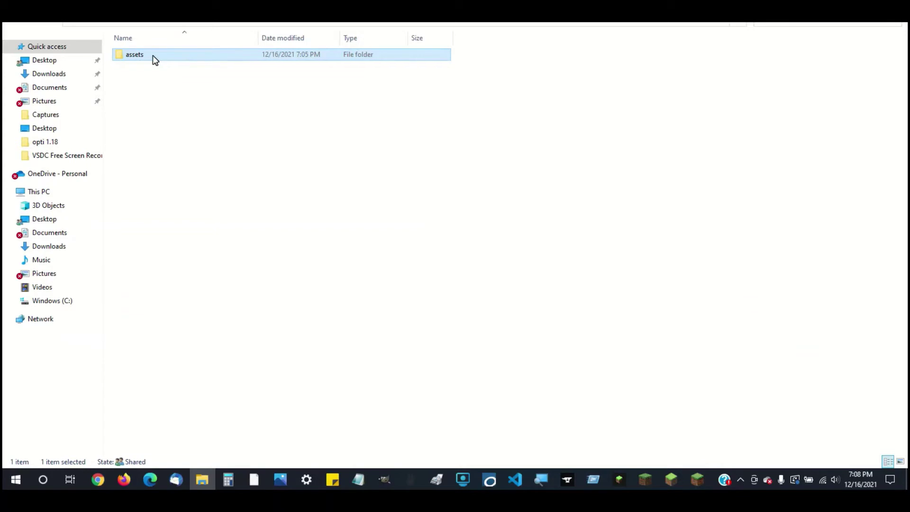
Browse to assets\minecraft\textures\item and select diamond_sword.png
double_click(153, 55)
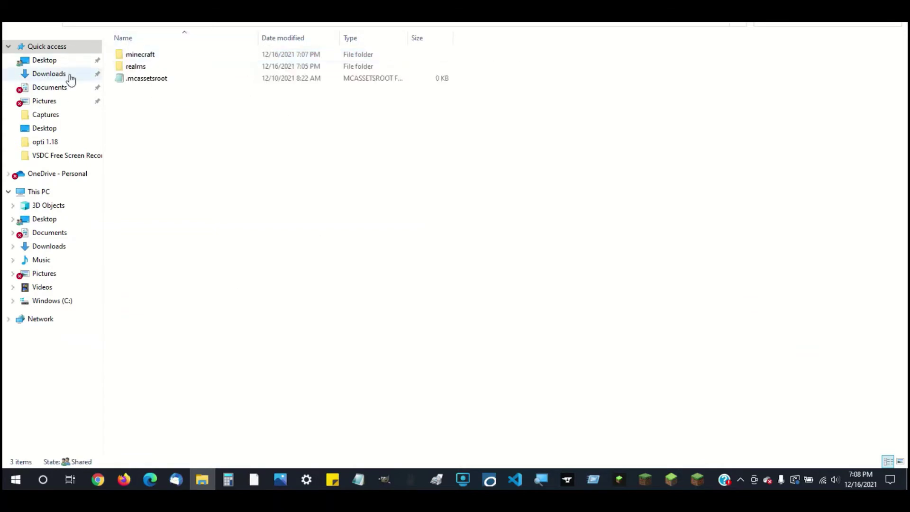
click(145, 58)
double_click(145, 56)
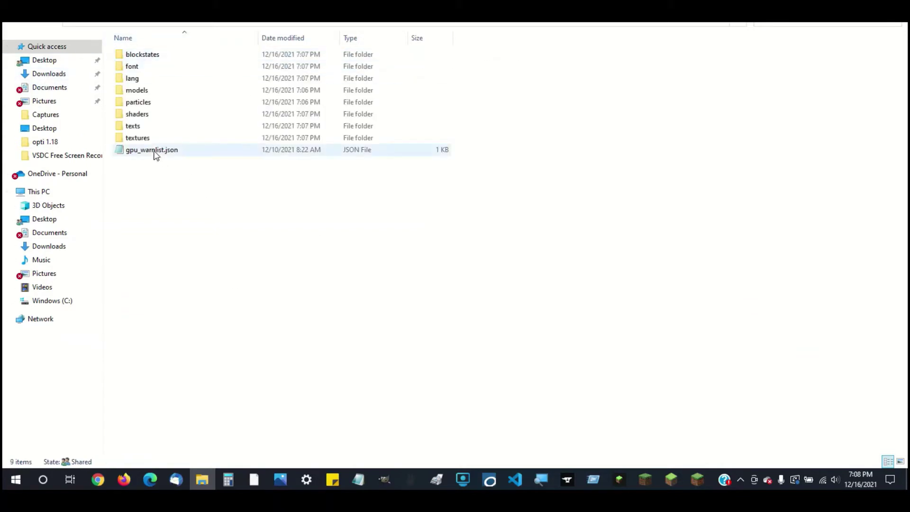
click(140, 138)
double_click(141, 138)
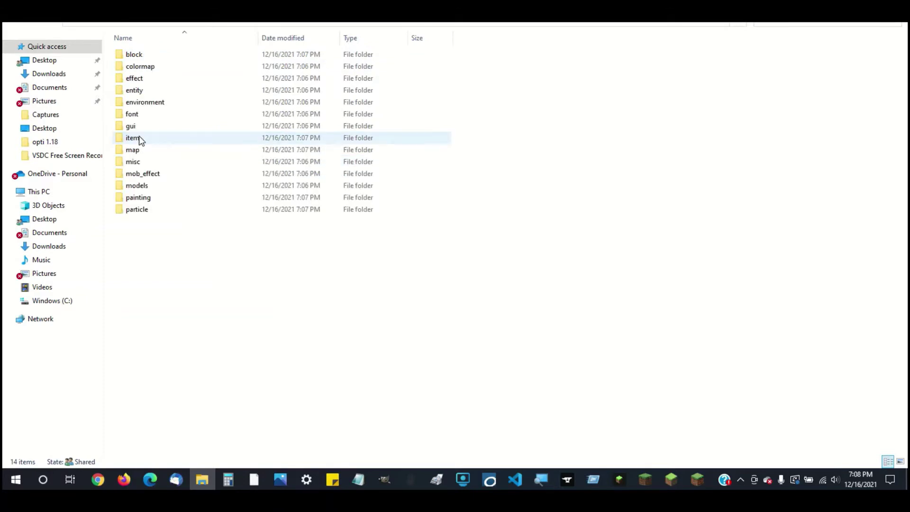
click(145, 55)
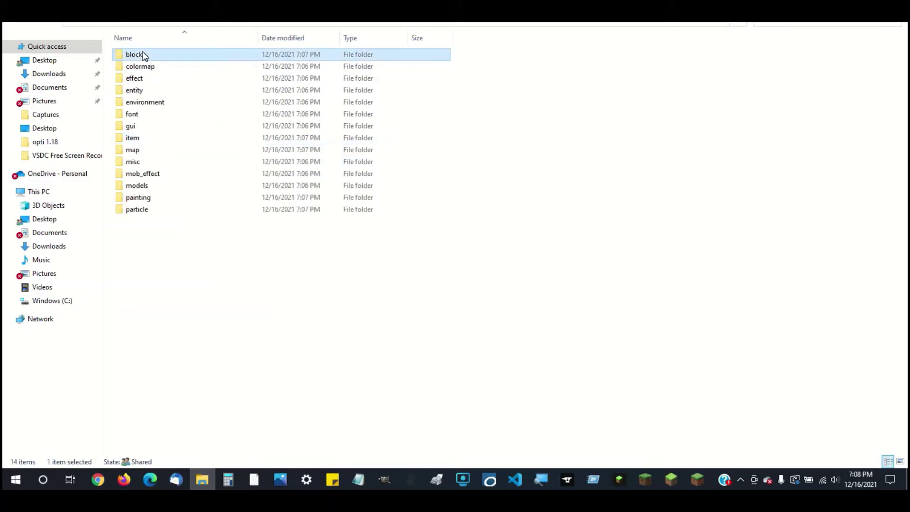
click(134, 94)
click(141, 139)
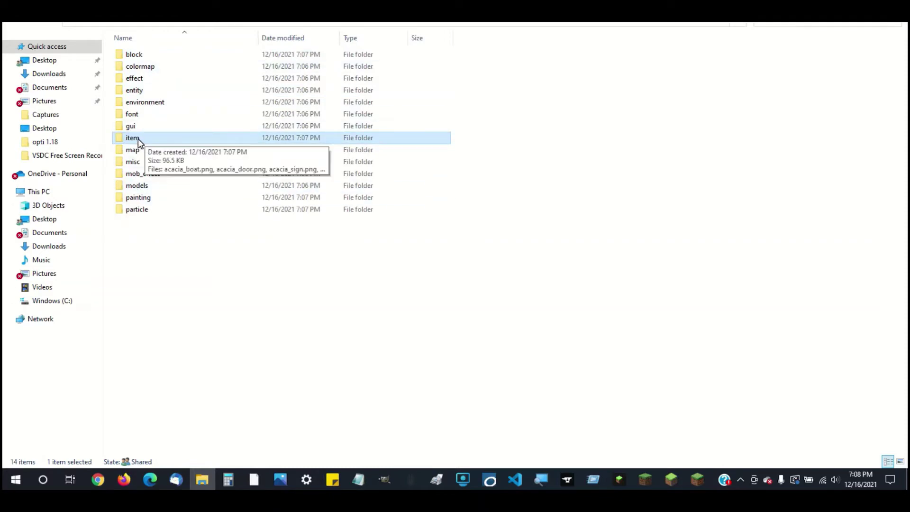
double_click(138, 141)
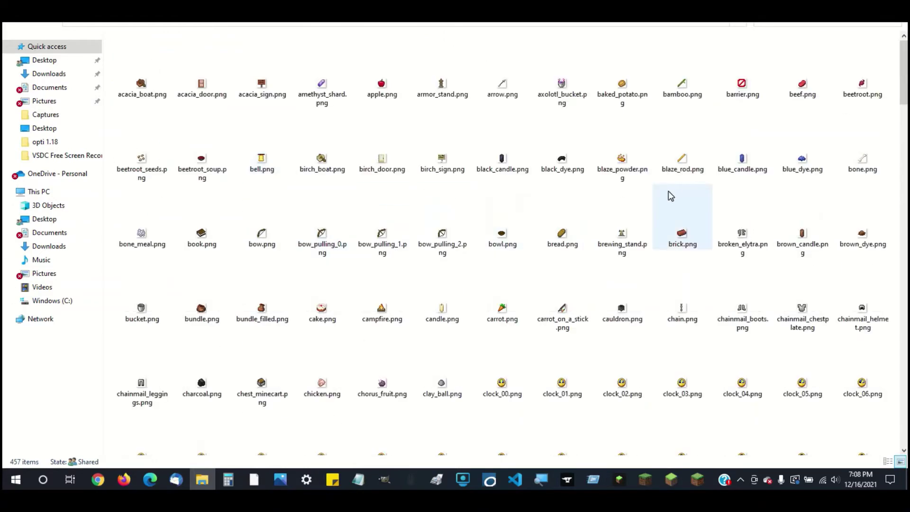
text(diamond)
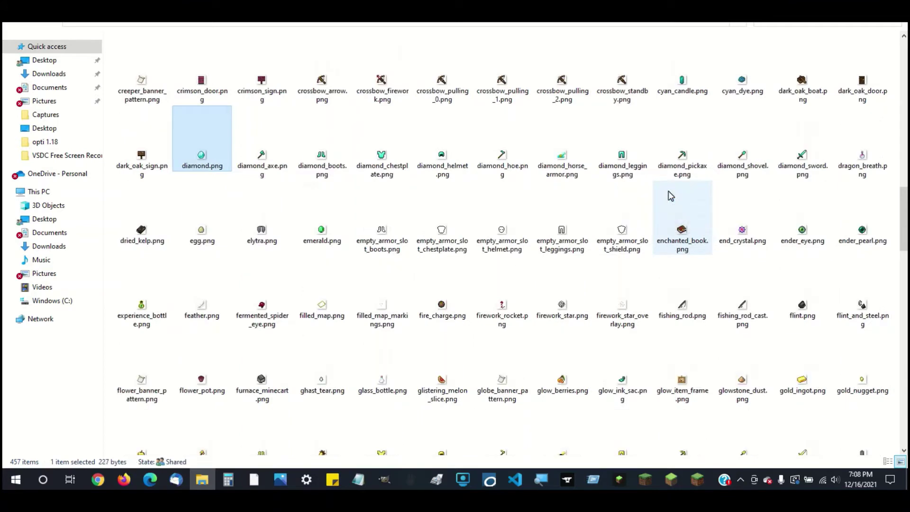
click(801, 155)
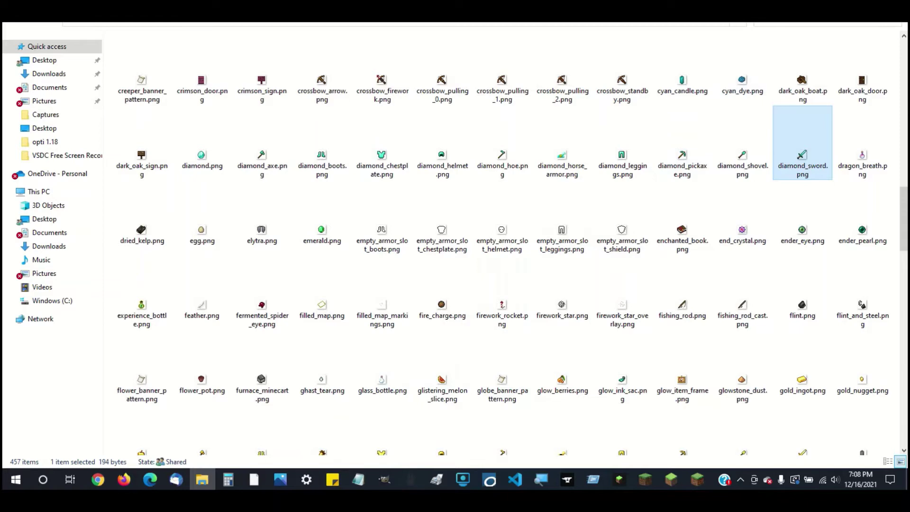
Switch from File Explorer to GIMP and create a new 16 × 16 pixel image
key(super+d)
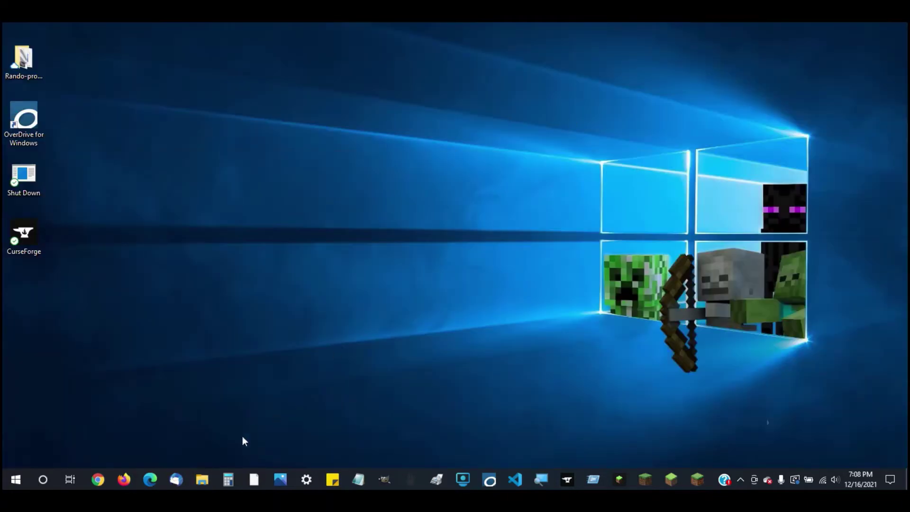
click(381, 474)
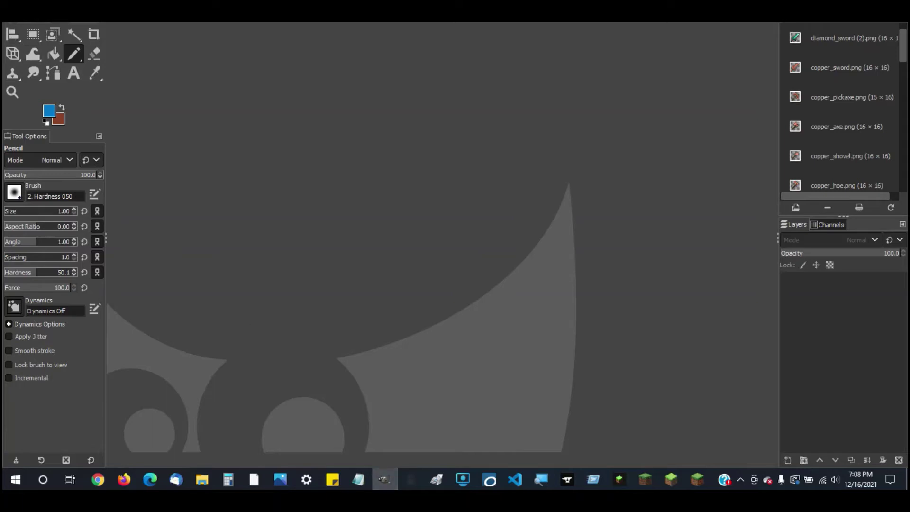
key(alt+f)
click(25, 38)
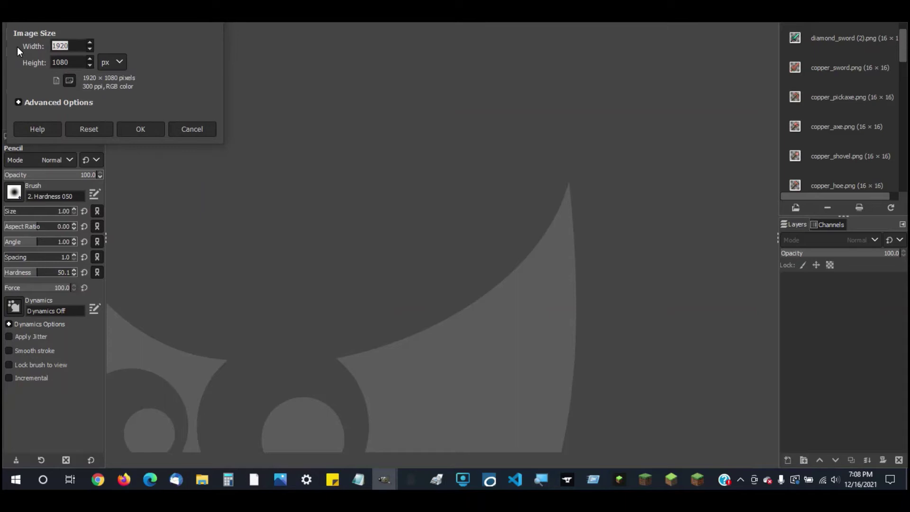
text(16)
click(87, 63)
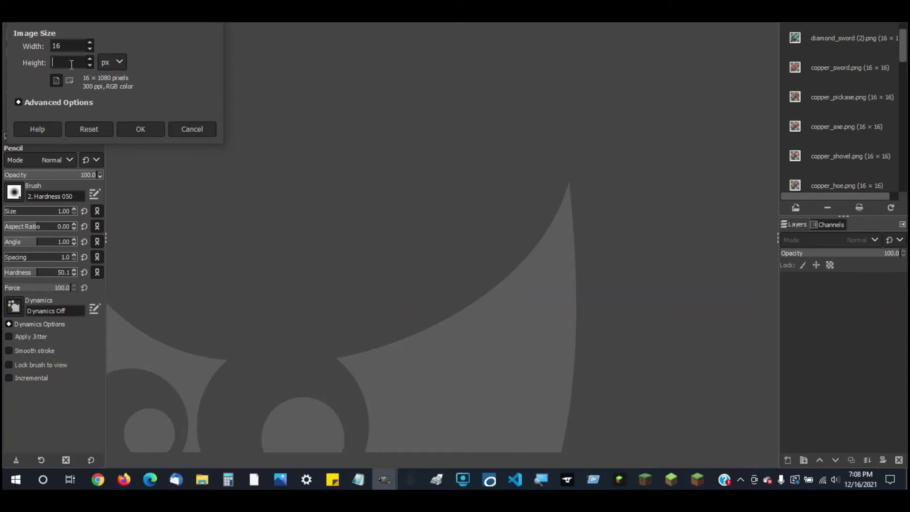
key(Return)
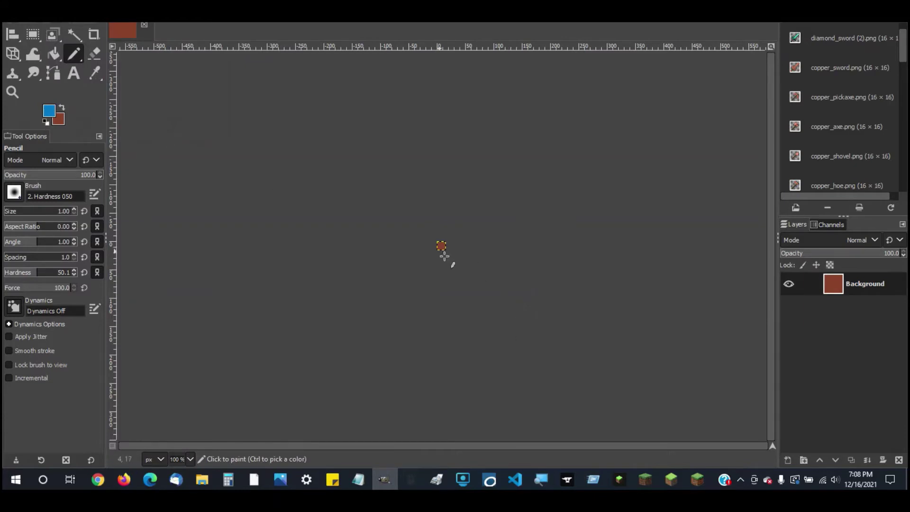
Lock the Background layer's pixels and make it fully transparent
scroll(456, 243, up, 5)
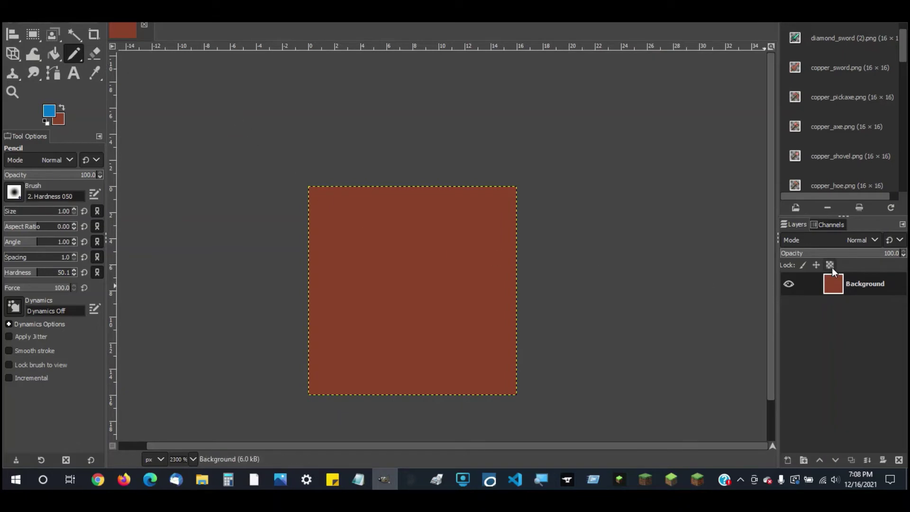
click(803, 265)
drag(895, 254, 690, 252)
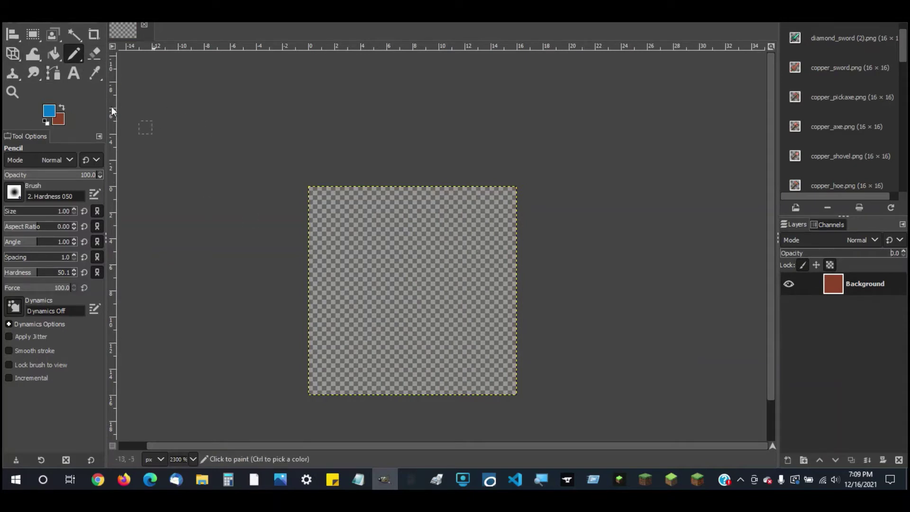
click(316, 386)
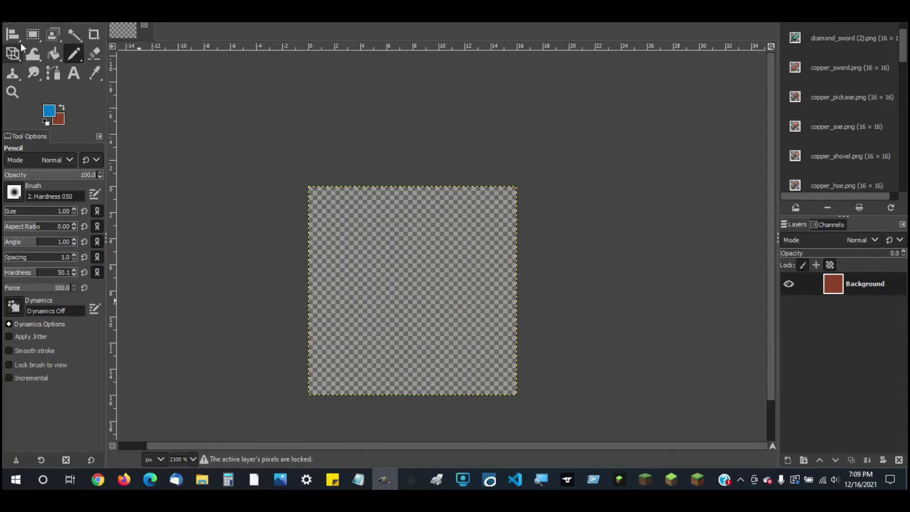
Select the Pencil tool and set the foreground colour to blue
click(79, 58)
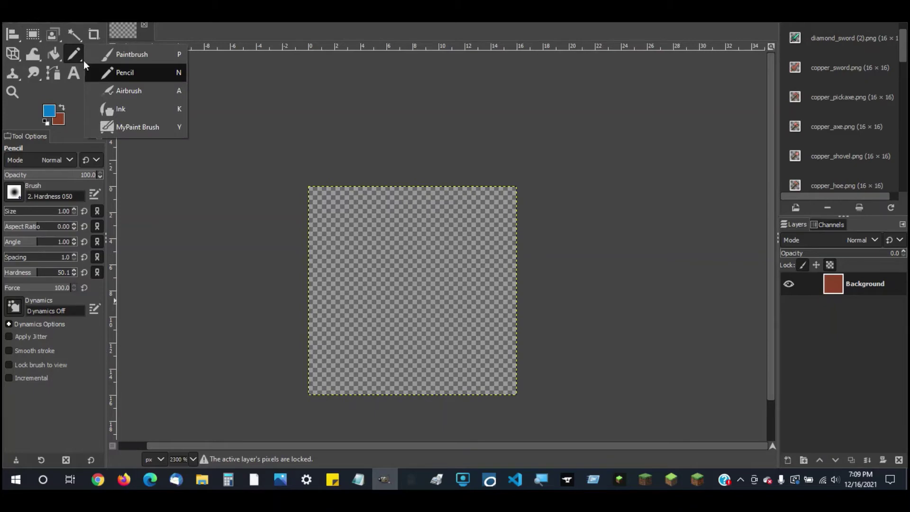
click(109, 79)
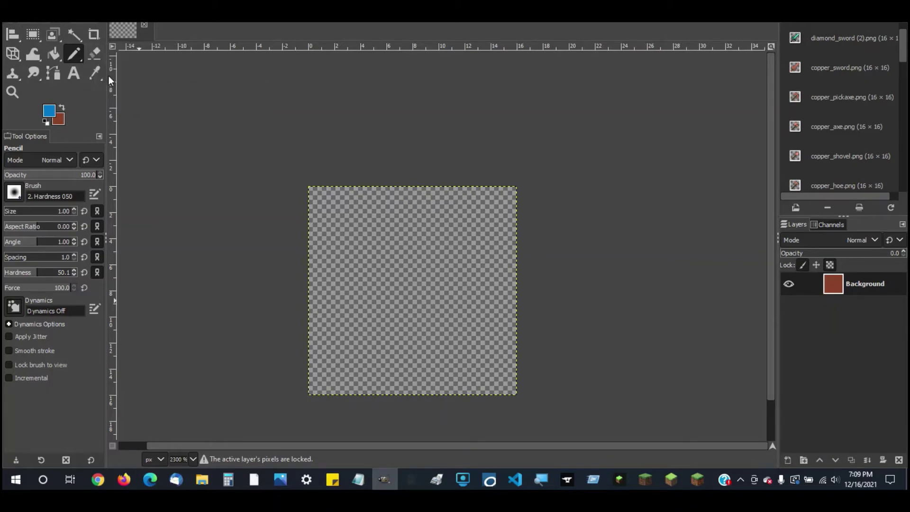
click(74, 57)
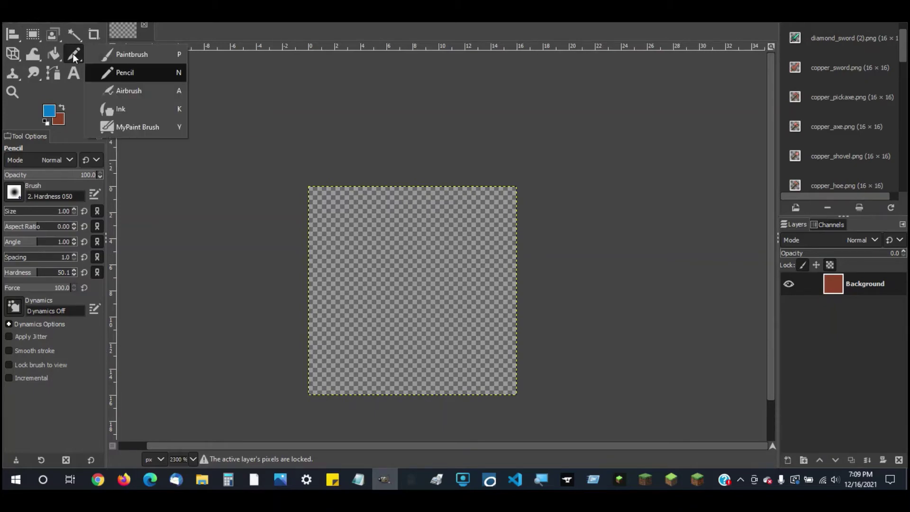
click(49, 111)
click(154, 212)
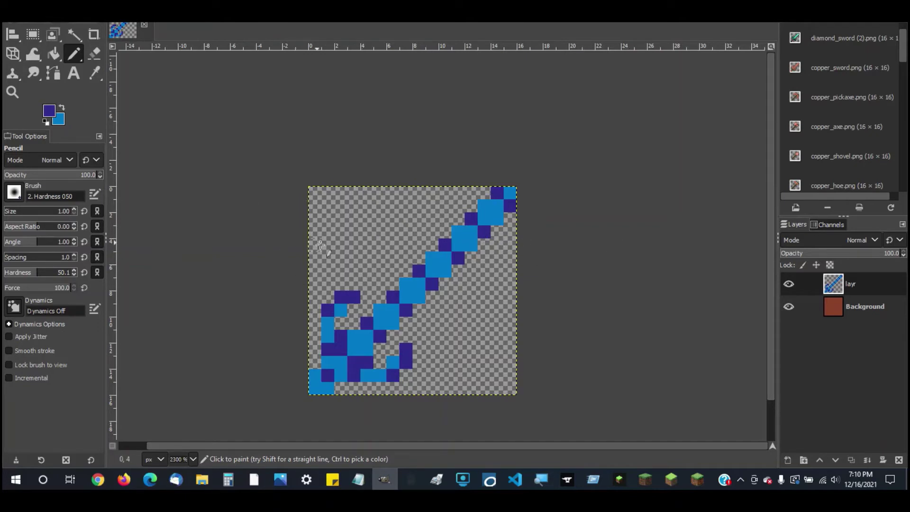
Open the File menu to export the finished sword drawing
click(14, 18)
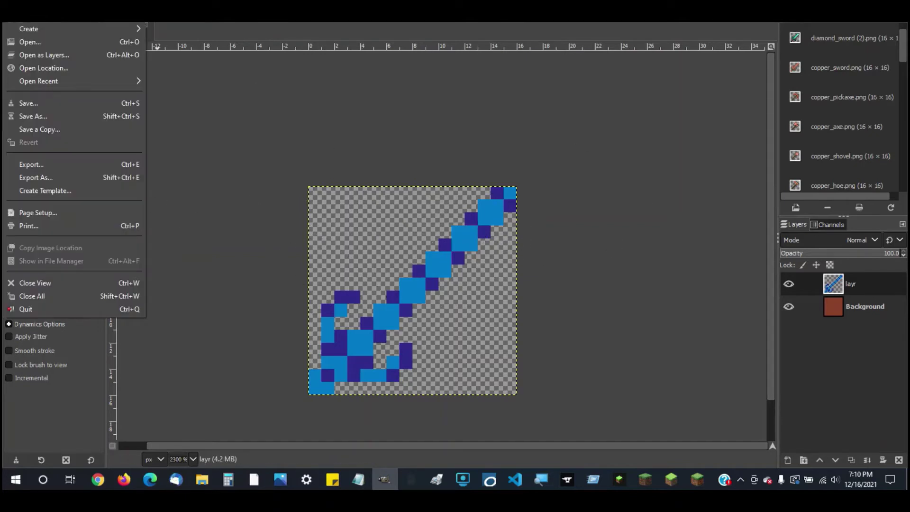
Export the drawing as swordddddddd.png into Documents with default PNG settings
click(35, 180)
key(BackSpace)
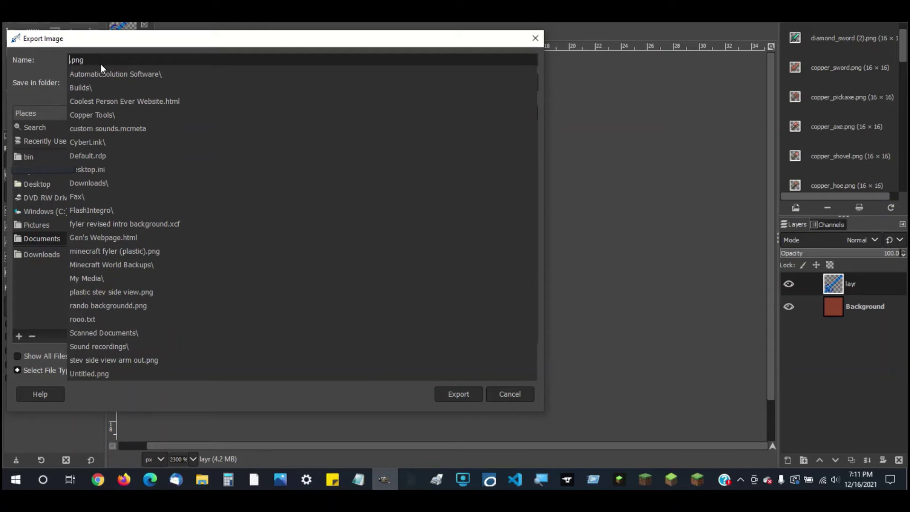
text(sworddd)
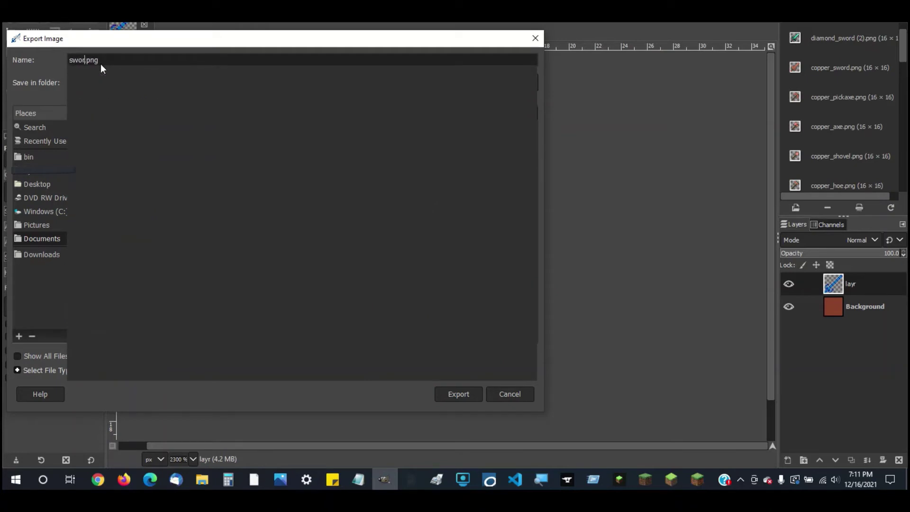
text(ddddd)
key(Return)
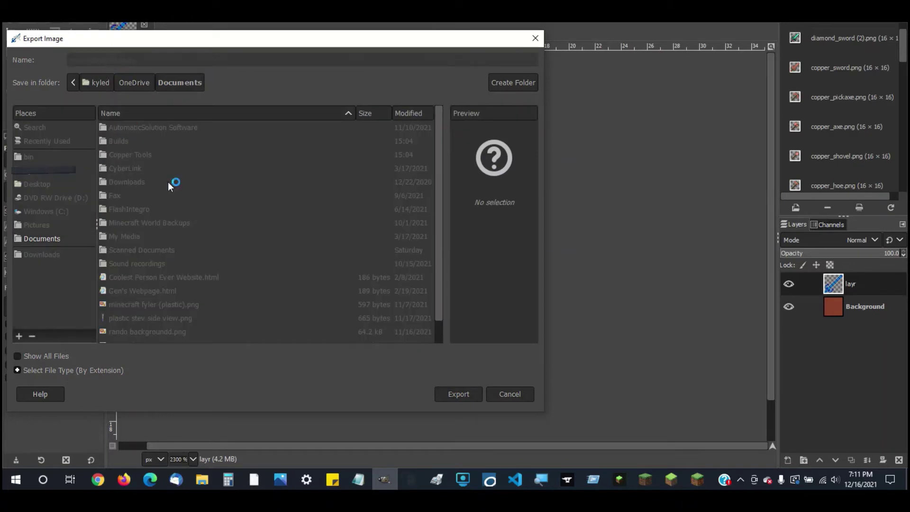
click(470, 373)
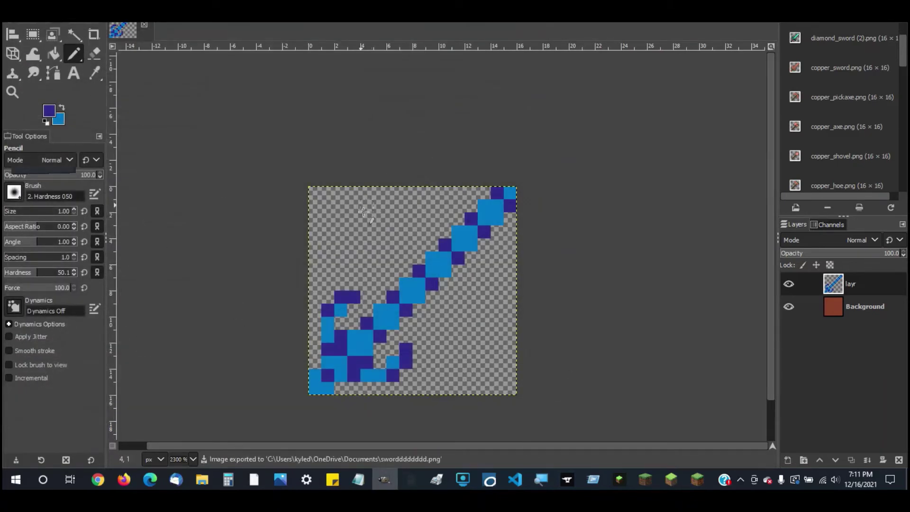
mouse_move(209, 484)
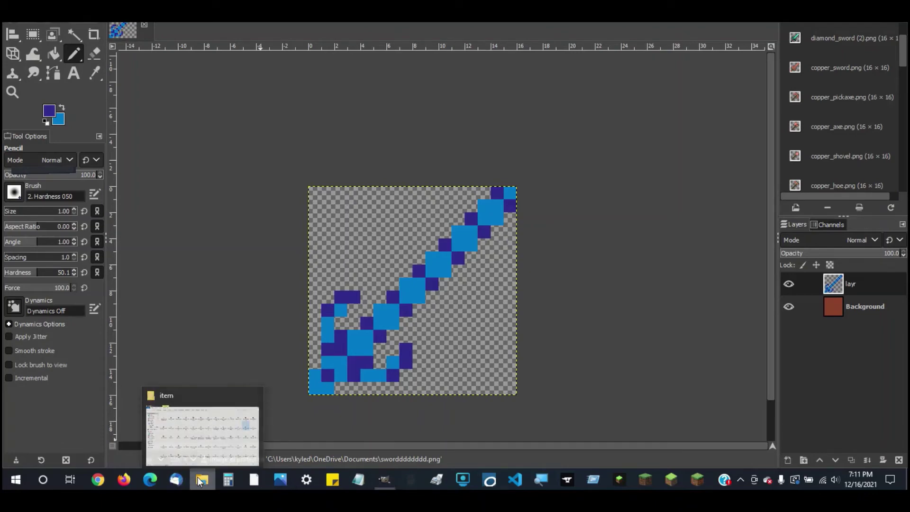
Open a new File Explorer window on Documents and copy swordddddddd.png
drag(198, 486, 162, 427)
click(179, 423)
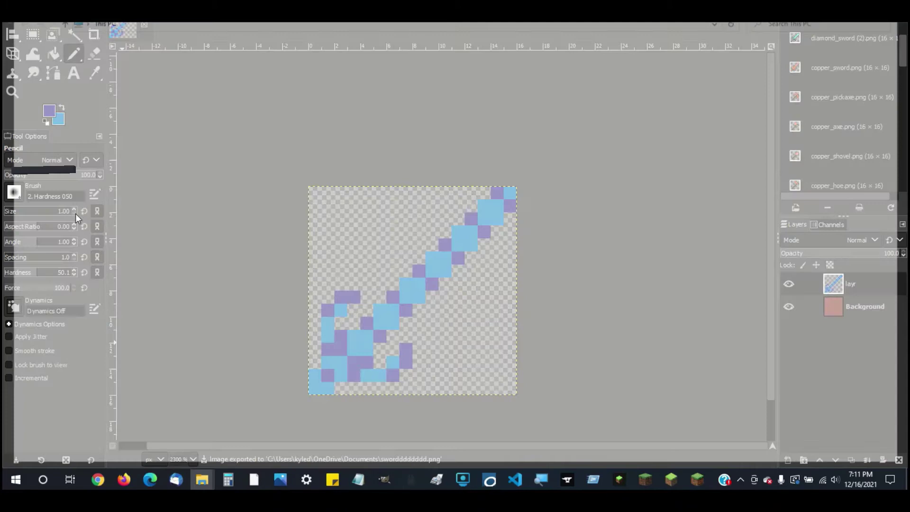
click(57, 234)
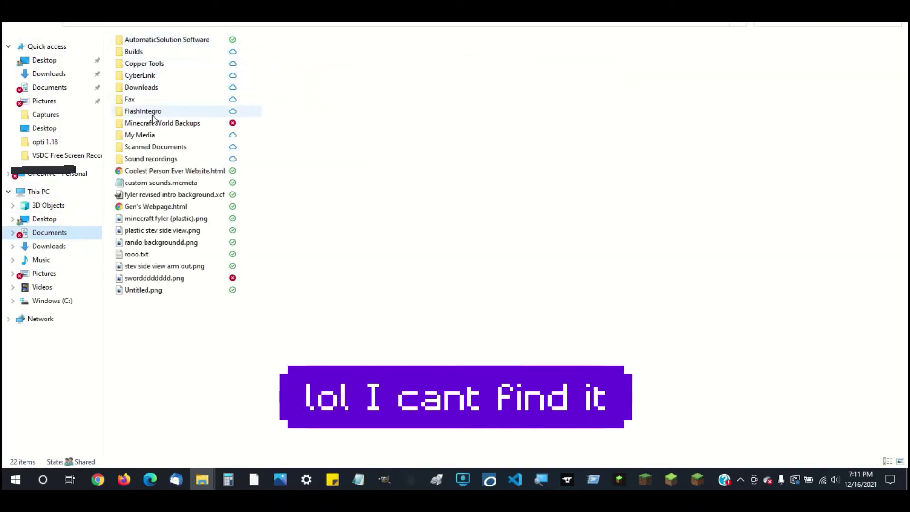
click(144, 292)
click(139, 282)
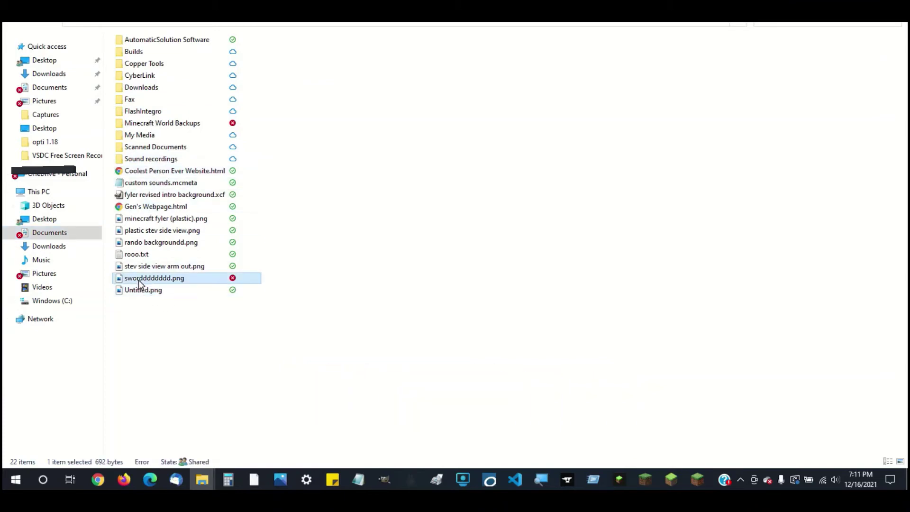
right_click(138, 281)
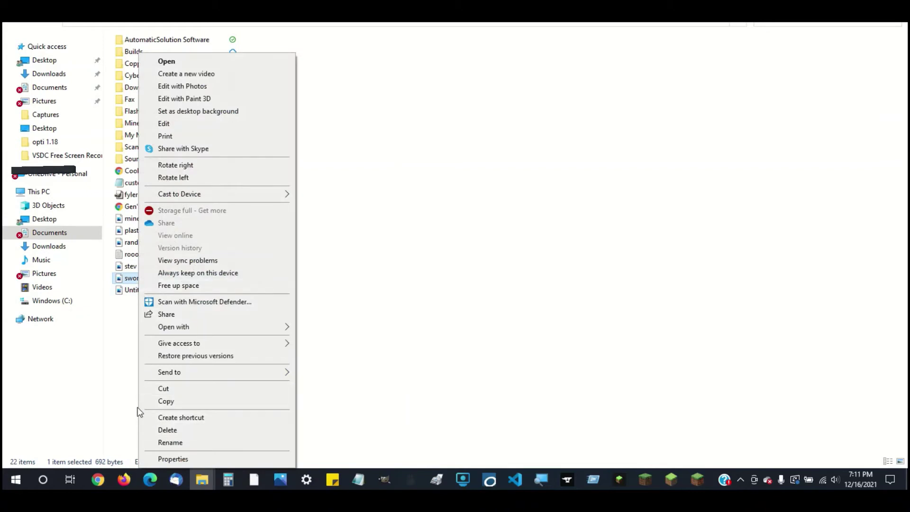
click(161, 402)
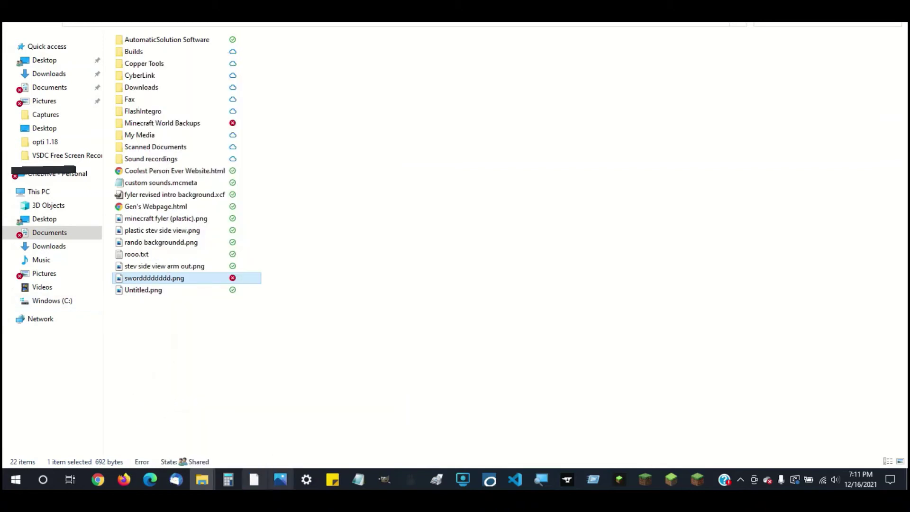
Delete the original diamond_sword.png from the item textures folder
mouse_move(202, 480)
click(123, 416)
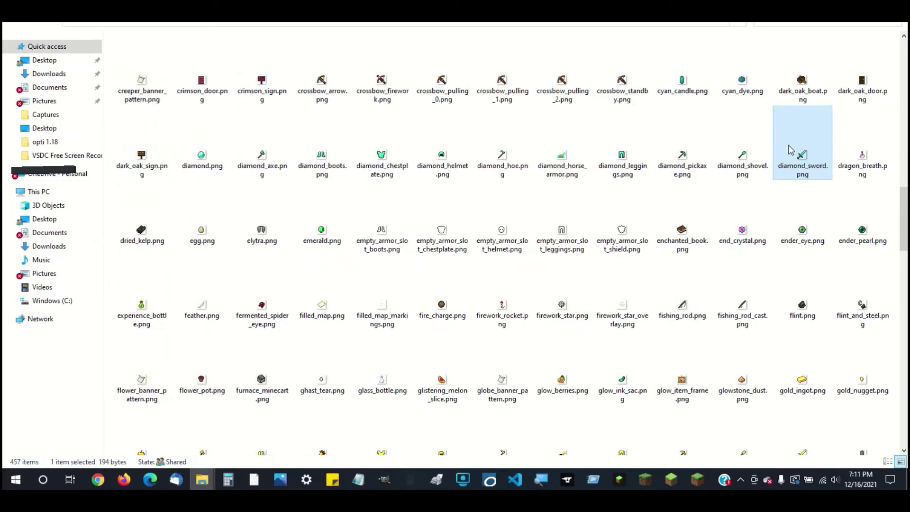
right_click(802, 157)
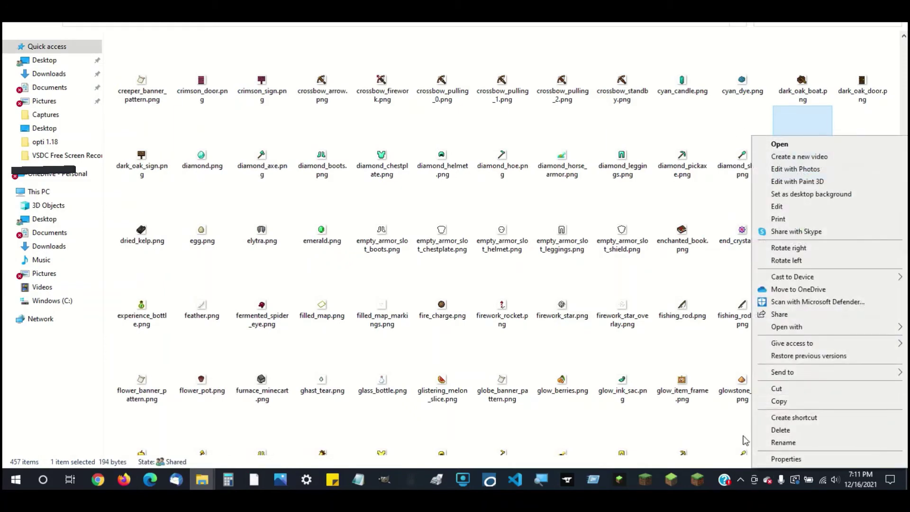
click(774, 430)
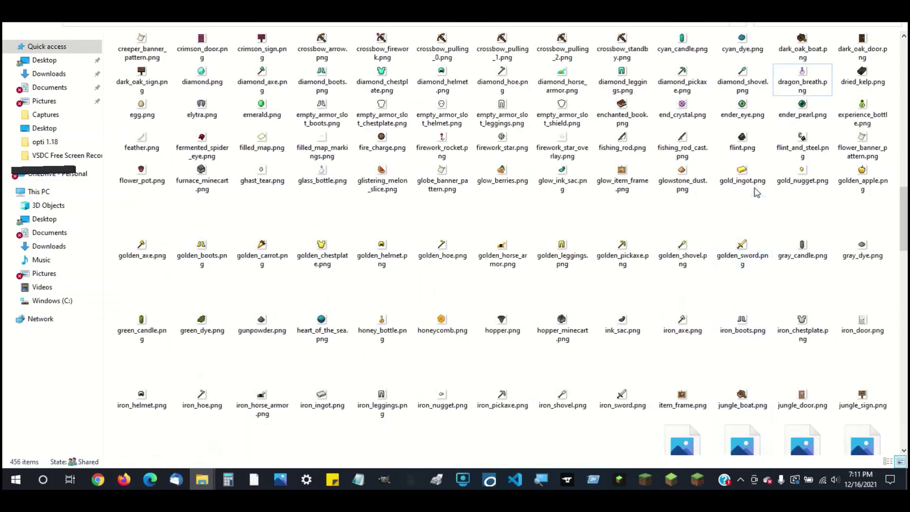
Paste the blue sword image into the item folder and rename it diamond_sword.png
right_click(775, 211)
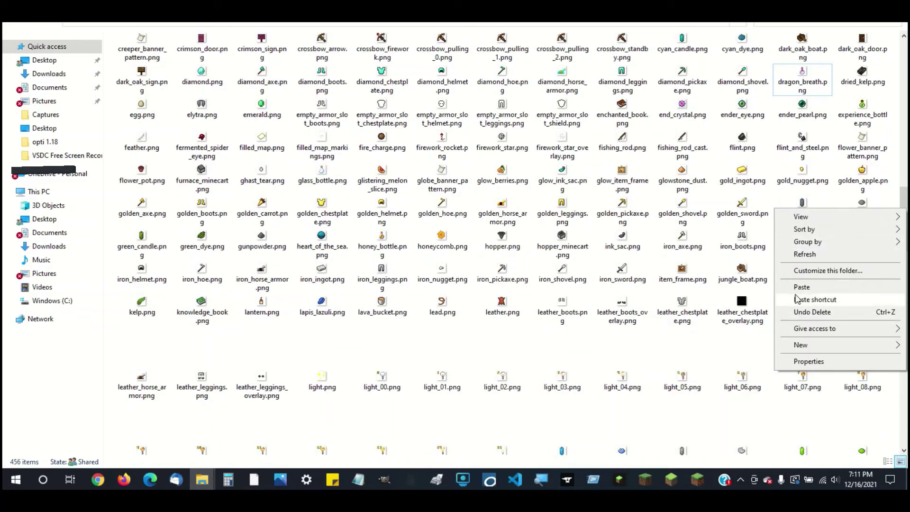
click(806, 311)
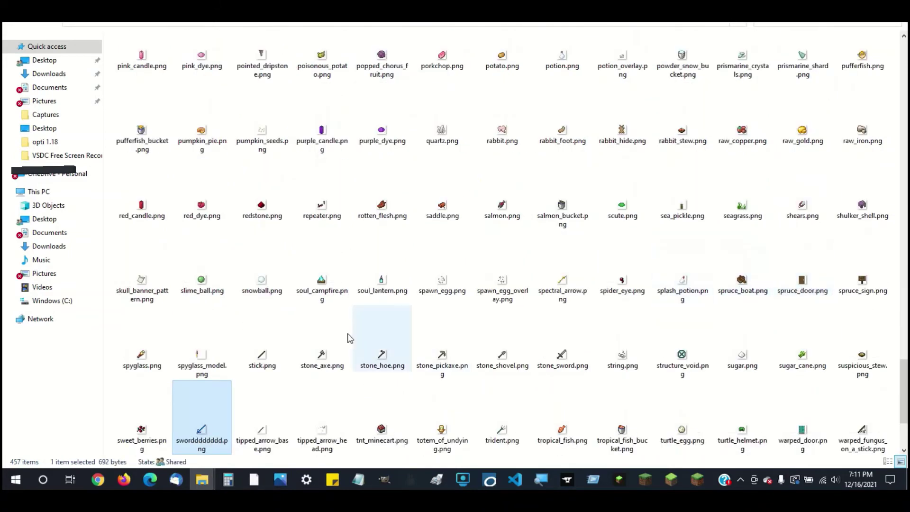
right_click(197, 423)
click(221, 400)
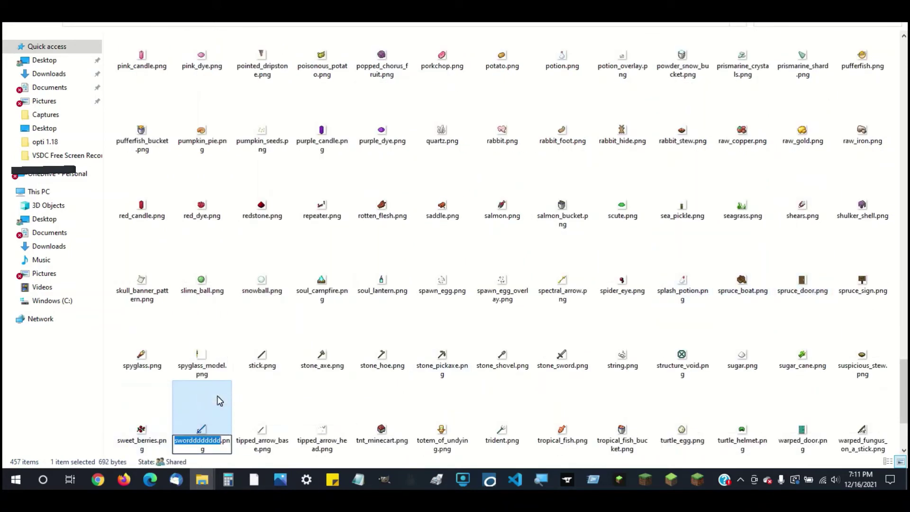
text(dia)
text(mond_swo)
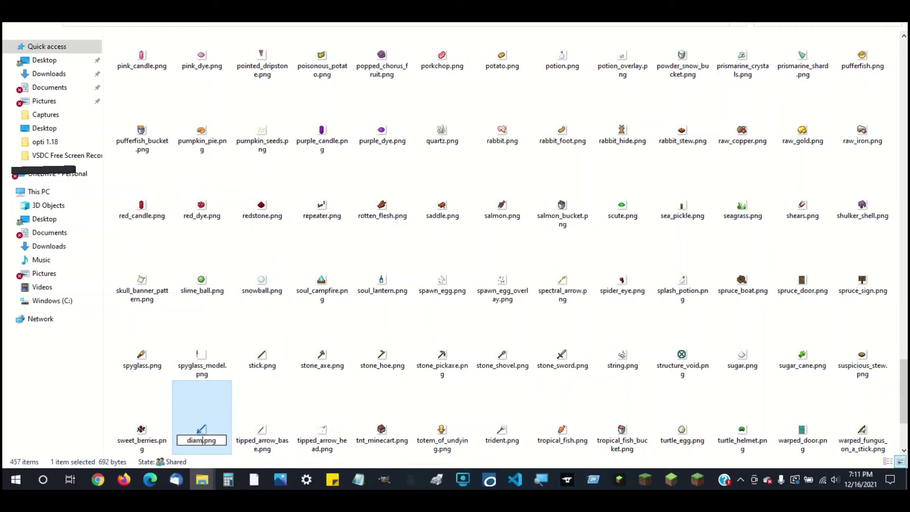
text(rd)
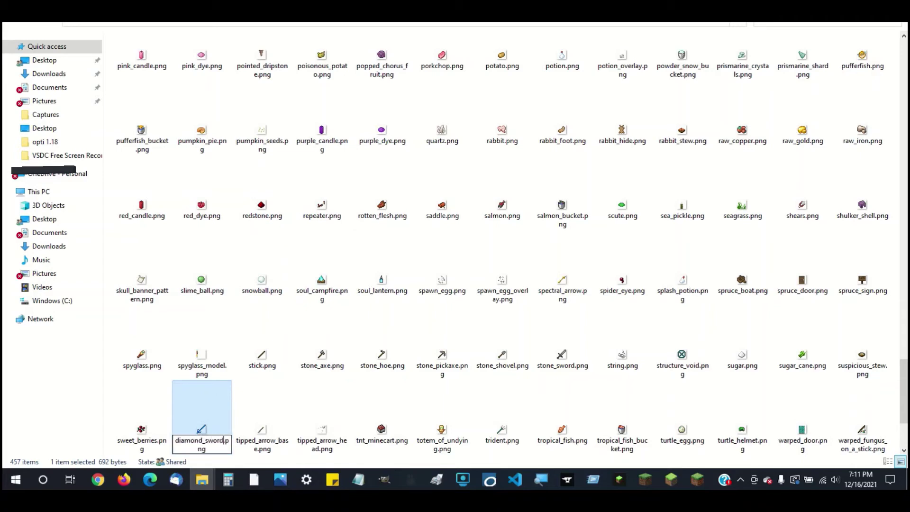
key(Return)
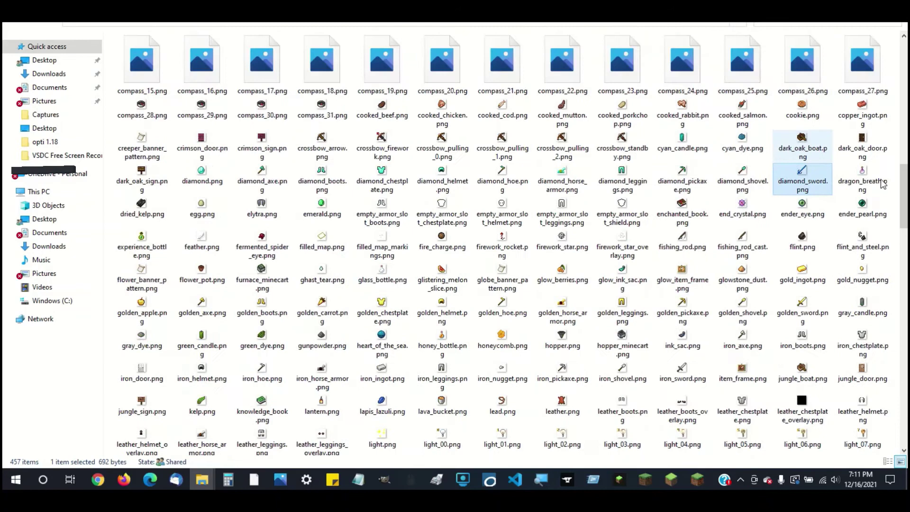
Scroll the item folder and go up one folder level
scroll(821, 268, down, 3)
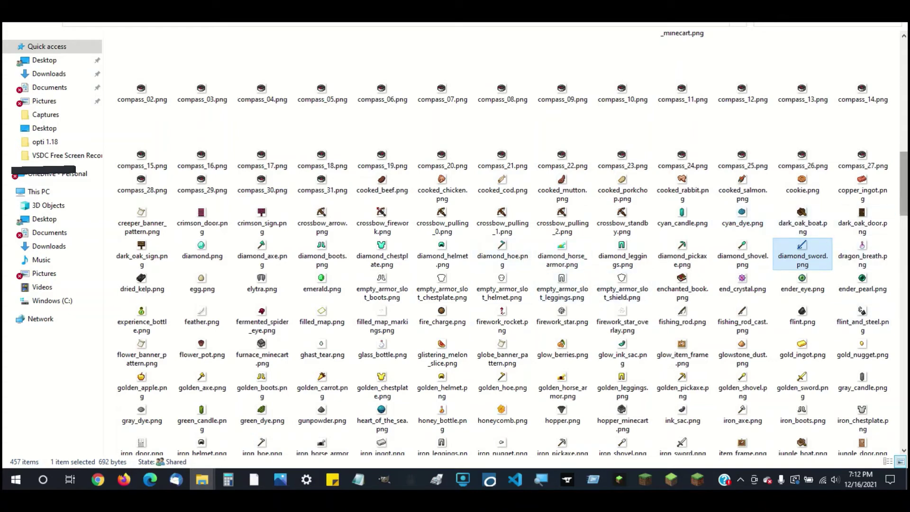
mouse_move(902, 194)
mouse_down()
mouse_move(900, 213)
mouse_move(897, 201)
mouse_up()
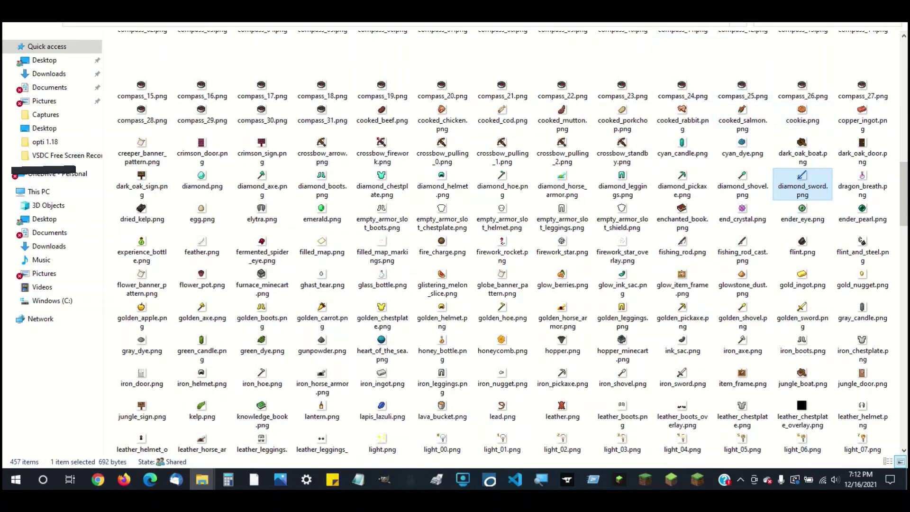
click(4, 25)
Go up to the pack's top folder and create a new empty text document there
click(7, 24)
click(8, 23)
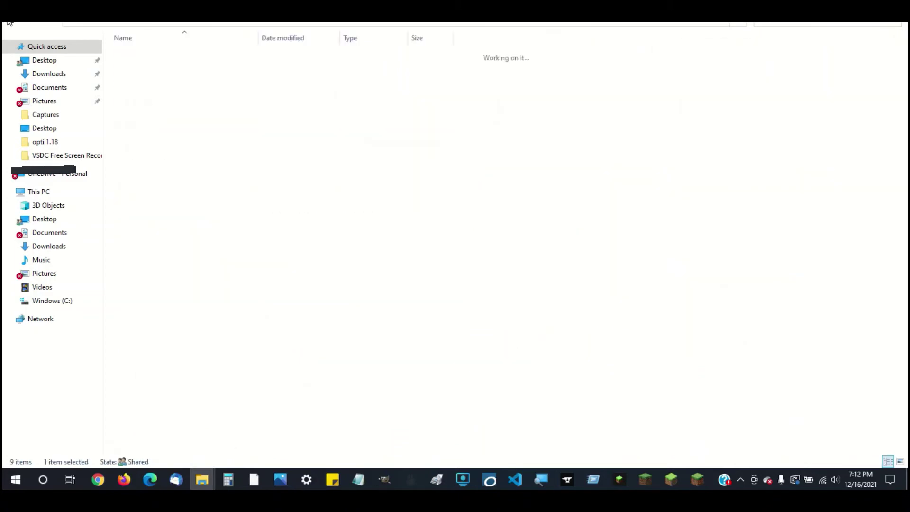
right_click(127, 86)
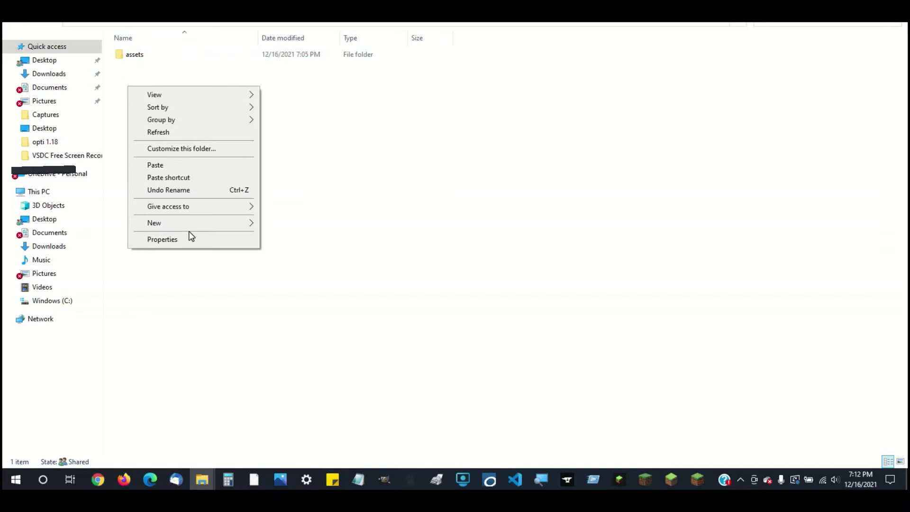
mouse_move(199, 224)
click(294, 339)
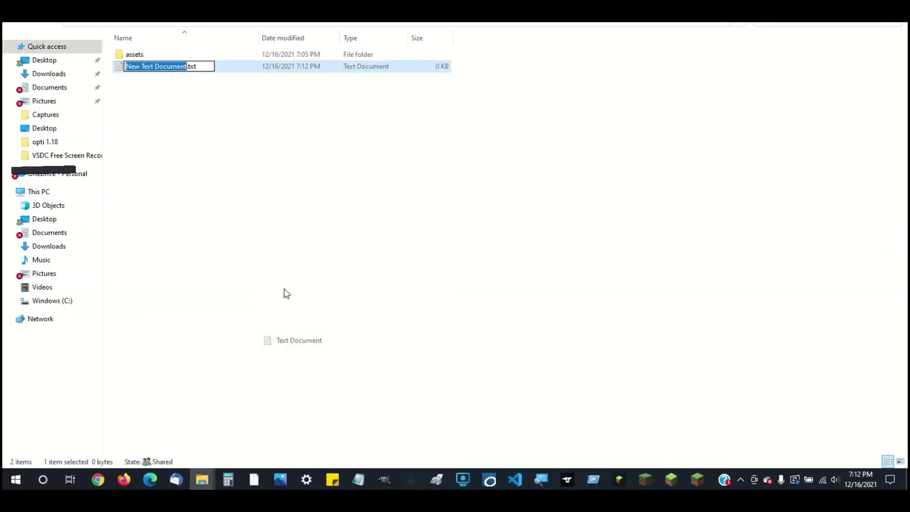
Name the new file pack.mcmeta and accept the extension change
text(pack)
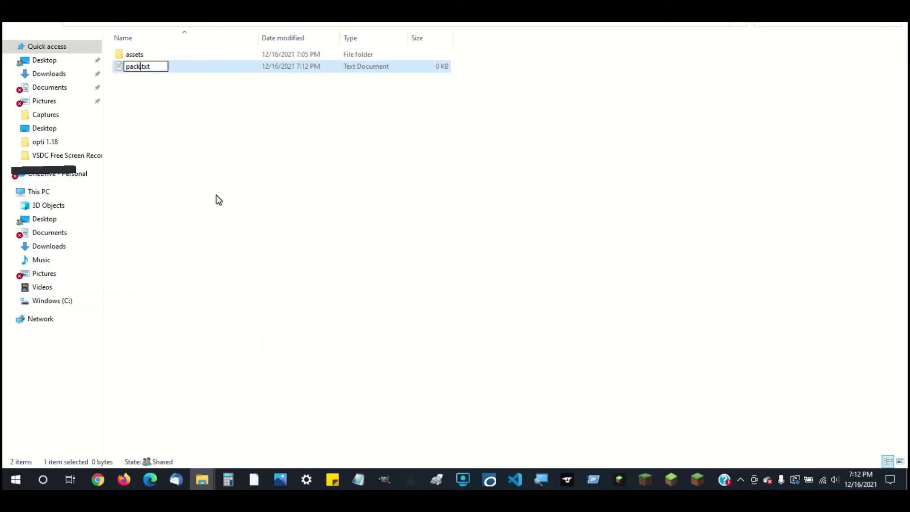
key(BackSpace)
key(BackSpace)
text(mcmeta)
key(Return)
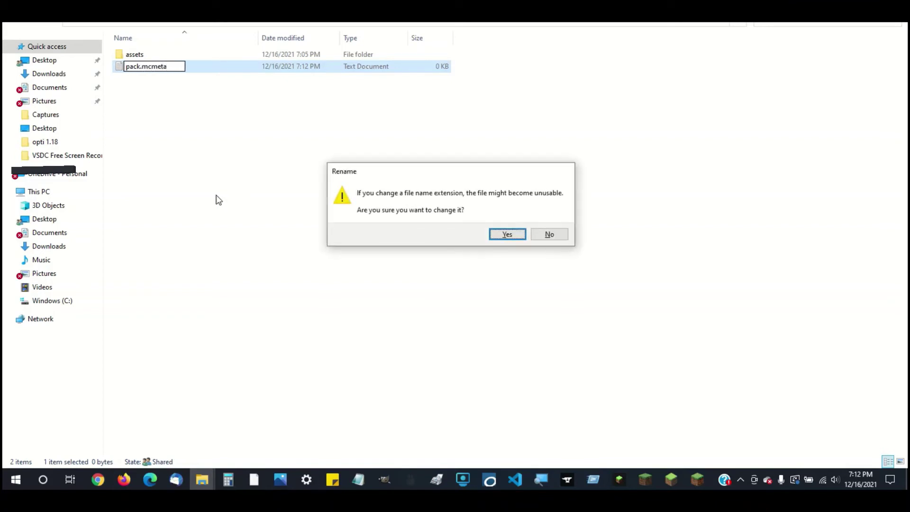
click(508, 235)
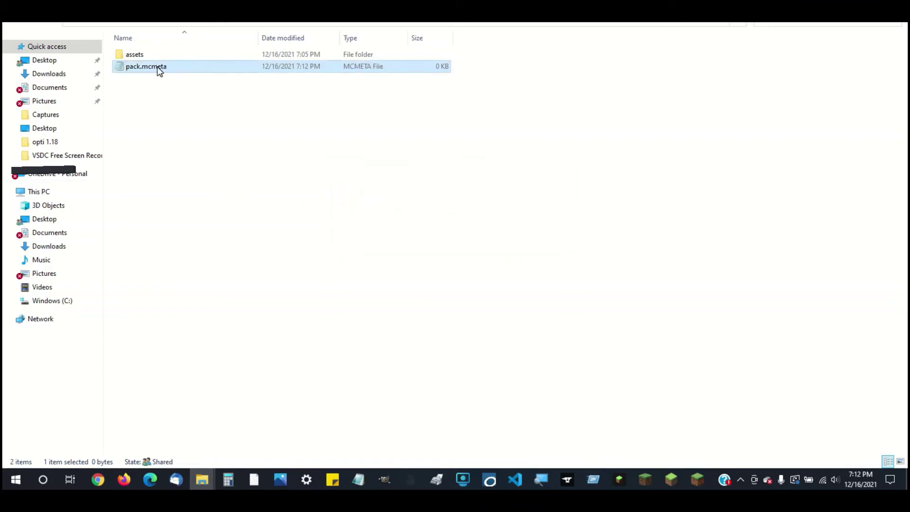
Check pack.mcmeta's JSON with the description and pack_format 8 in Notepad, save it, and close Notepad
double_click(158, 67)
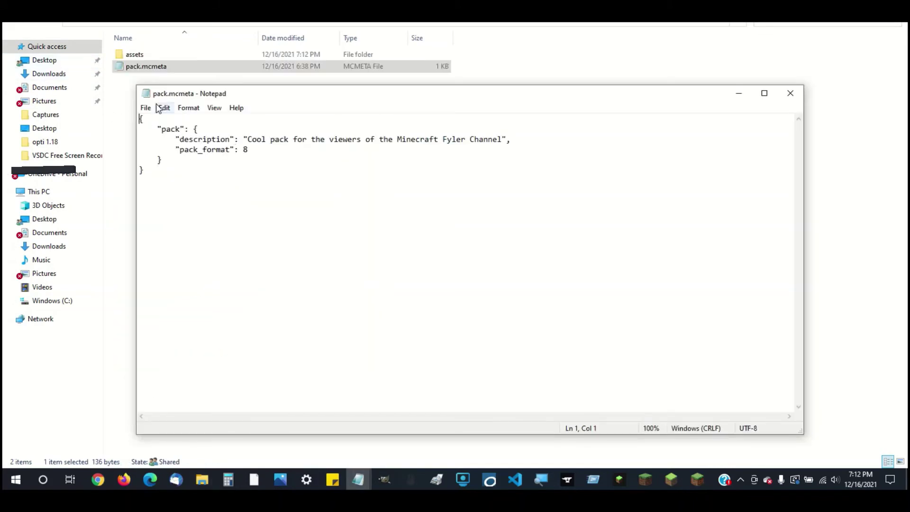
drag(143, 122, 160, 185)
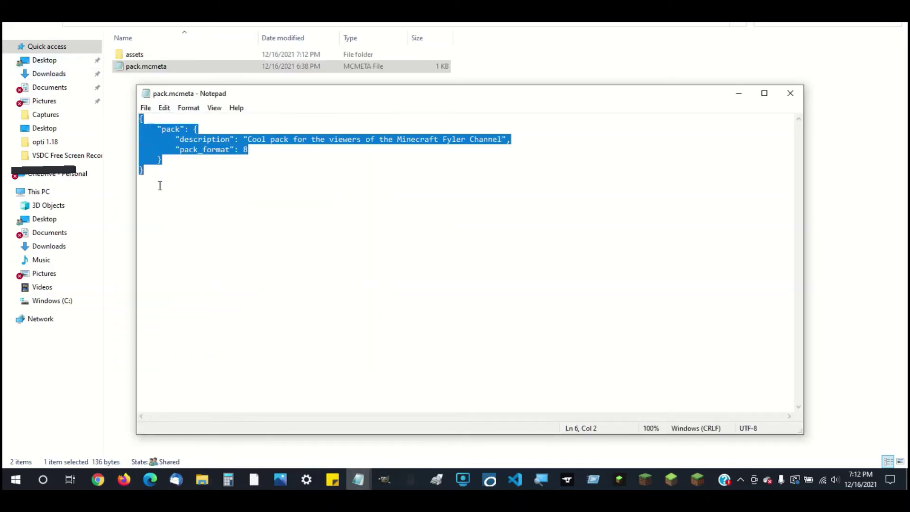
click(161, 188)
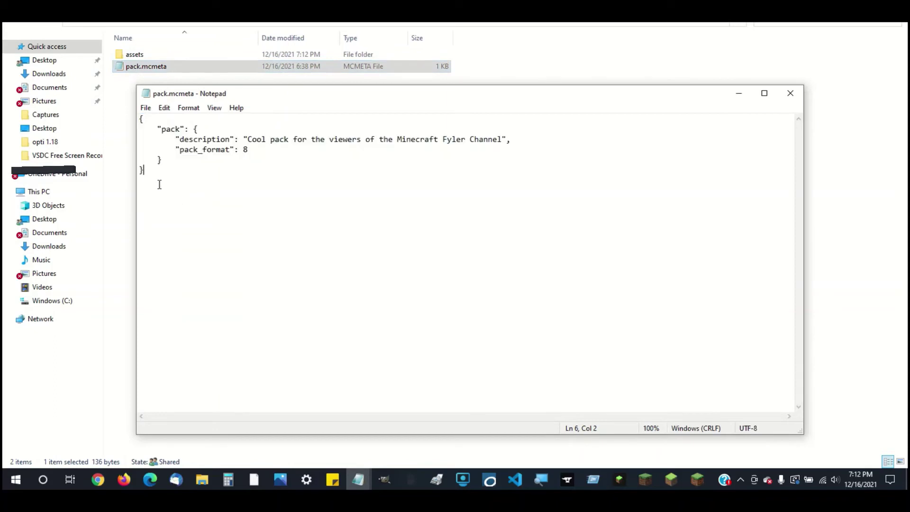
click(146, 108)
click(163, 159)
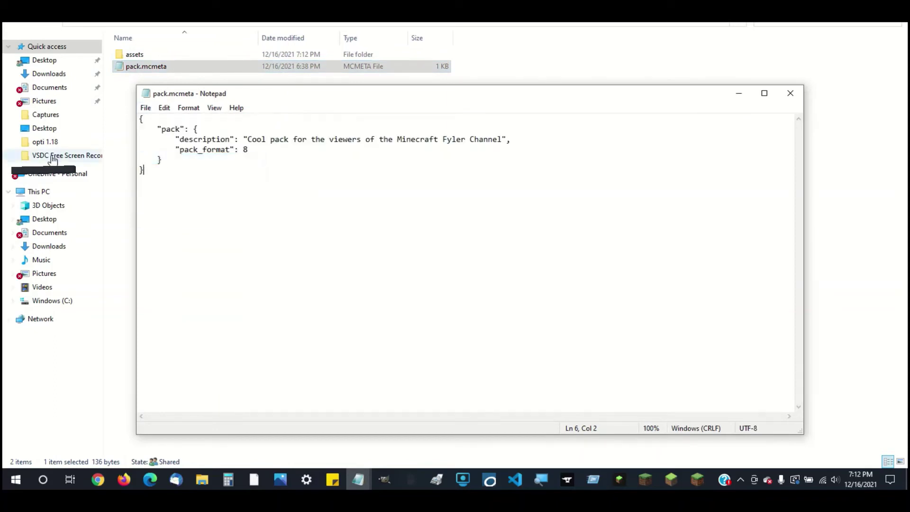
click(790, 93)
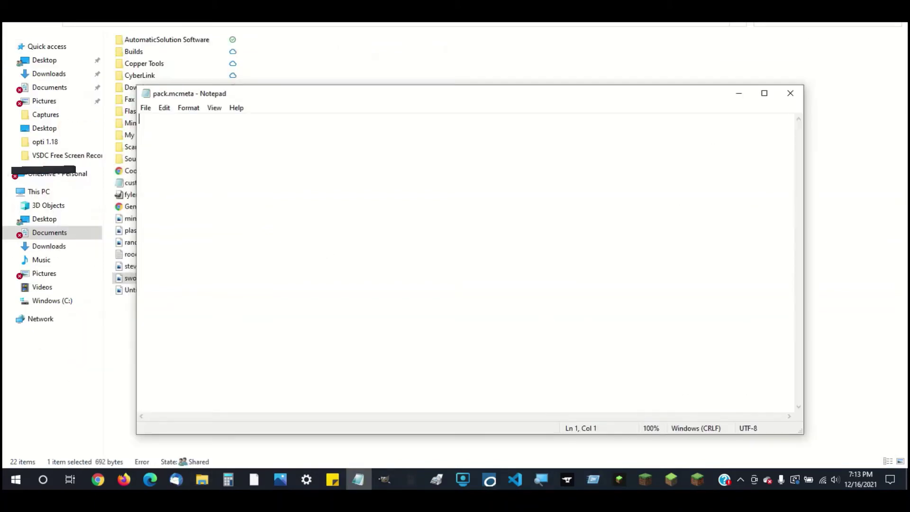
click(794, 93)
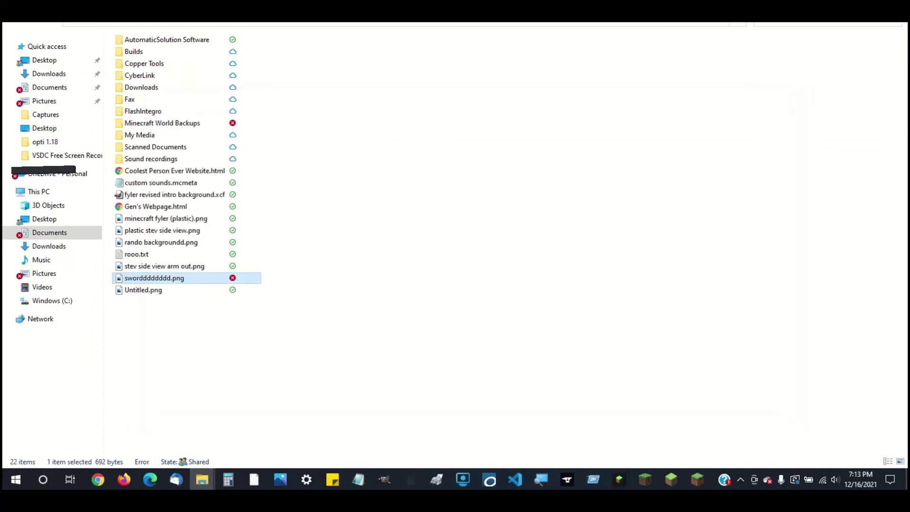
In Minecraft's Resource Packs, replace Cool Pack with random pack and apply to reload resources
key(alt+Tab)
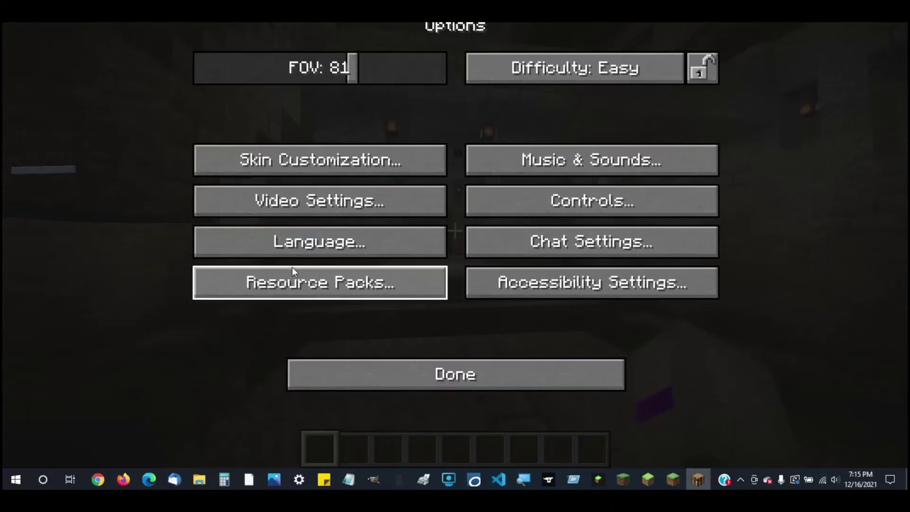
click(328, 280)
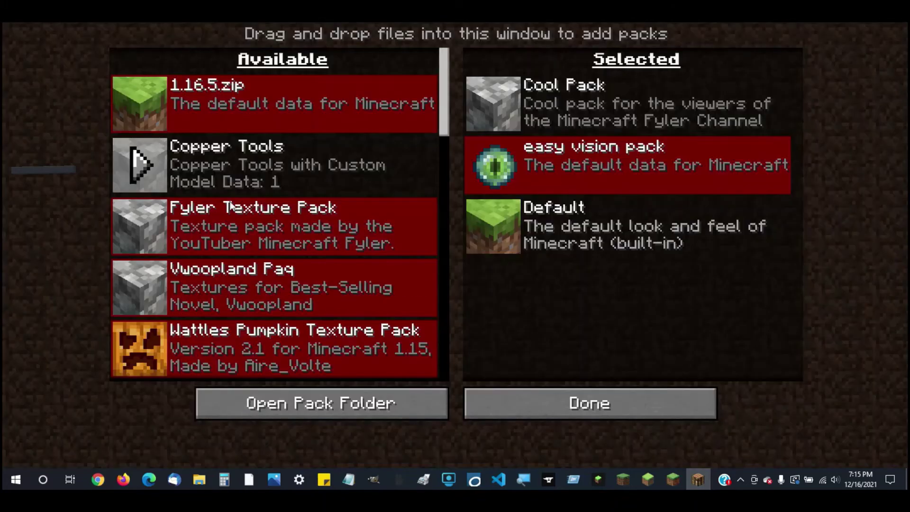
scroll(274, 127, down, 8)
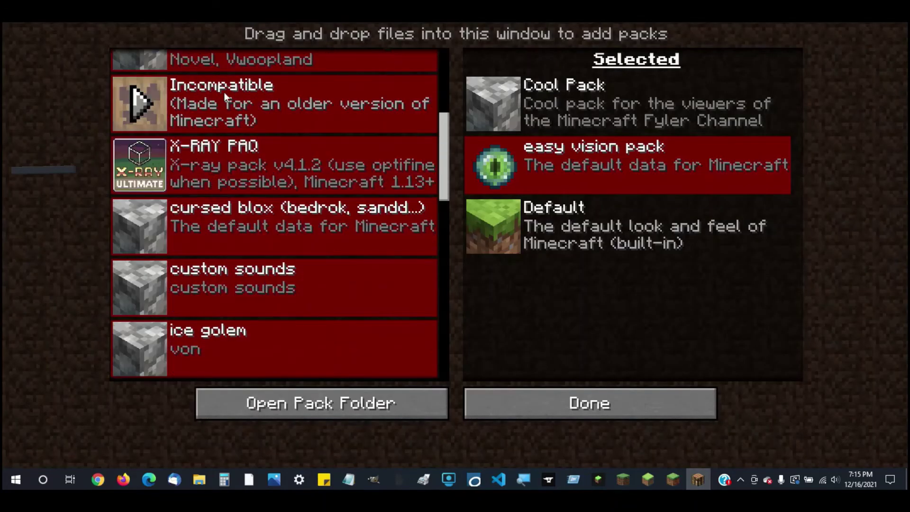
click(491, 95)
scroll(215, 146, down, 7)
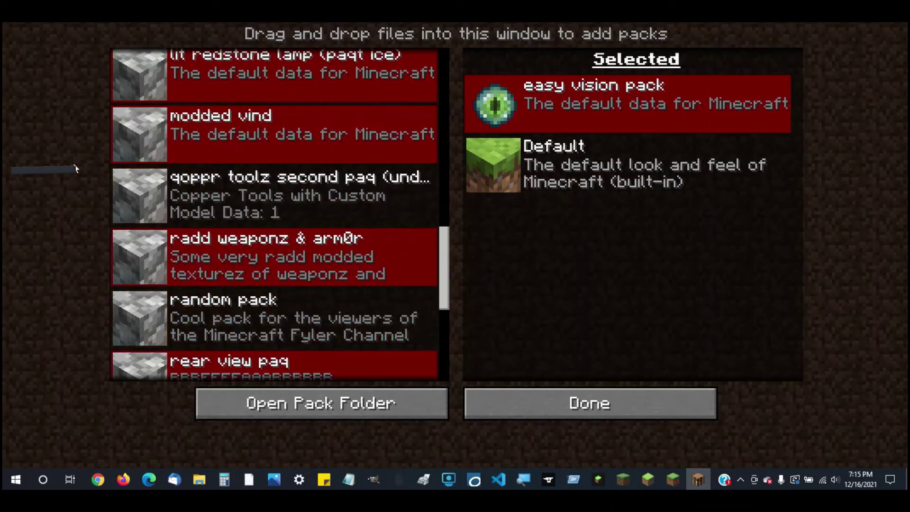
click(128, 314)
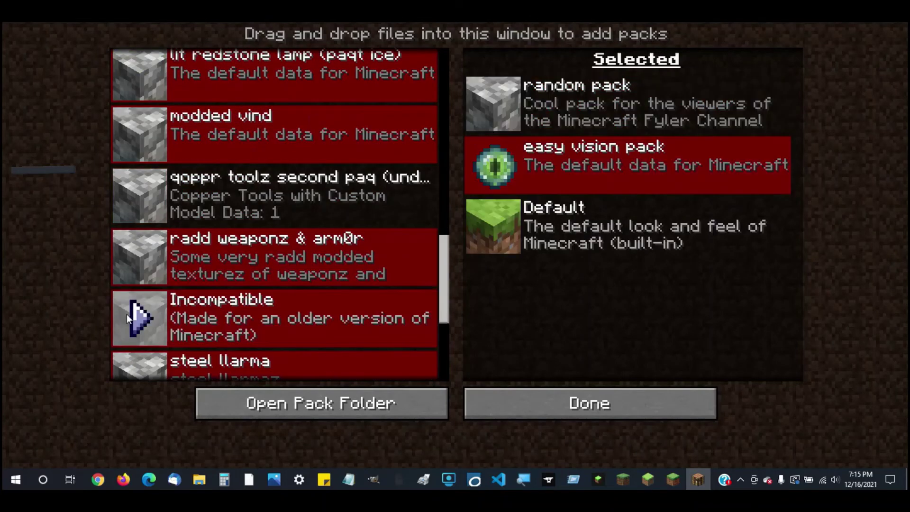
click(558, 401)
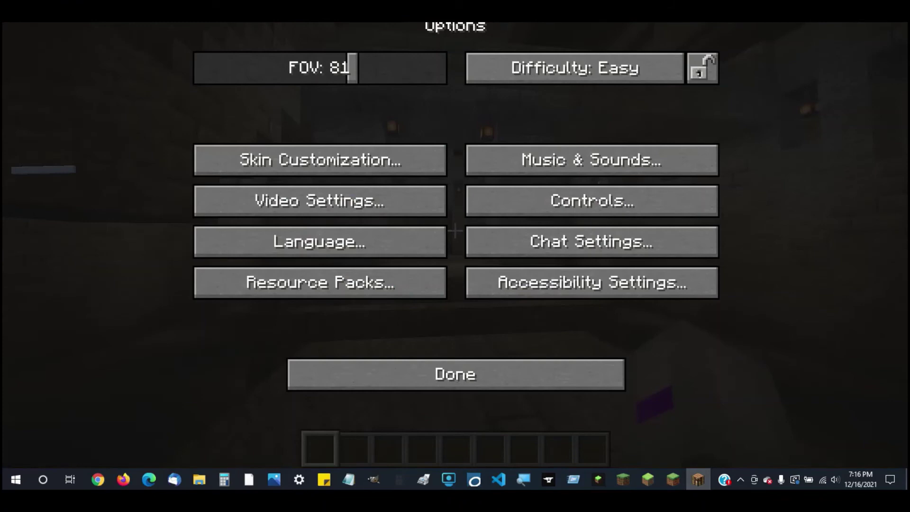
Take diamond swords from the creative Combat tab into the first hotbar slot and the offhand
key(Escape)
key(w)
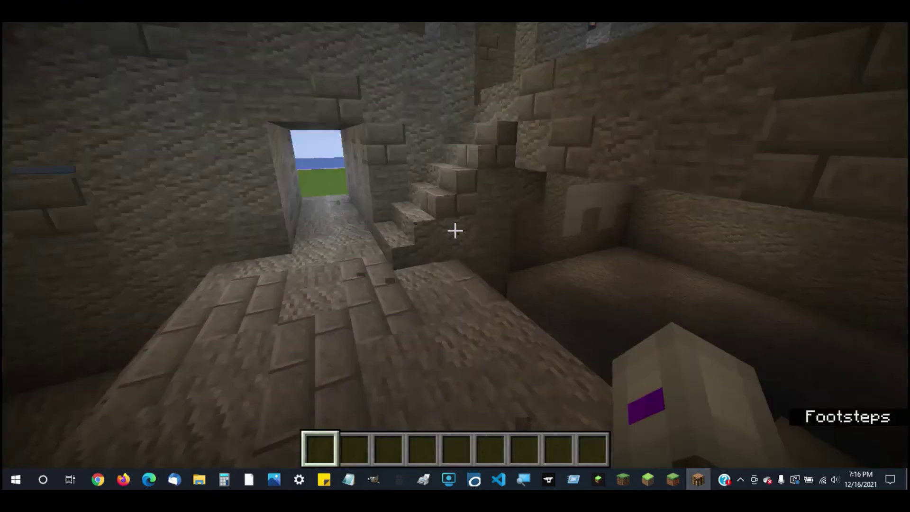
key(e)
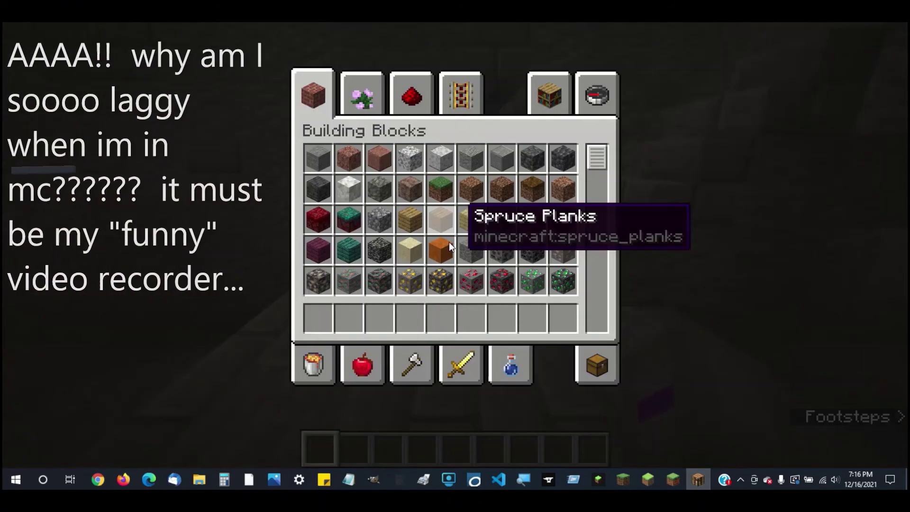
click(451, 377)
click(532, 158)
click(317, 318)
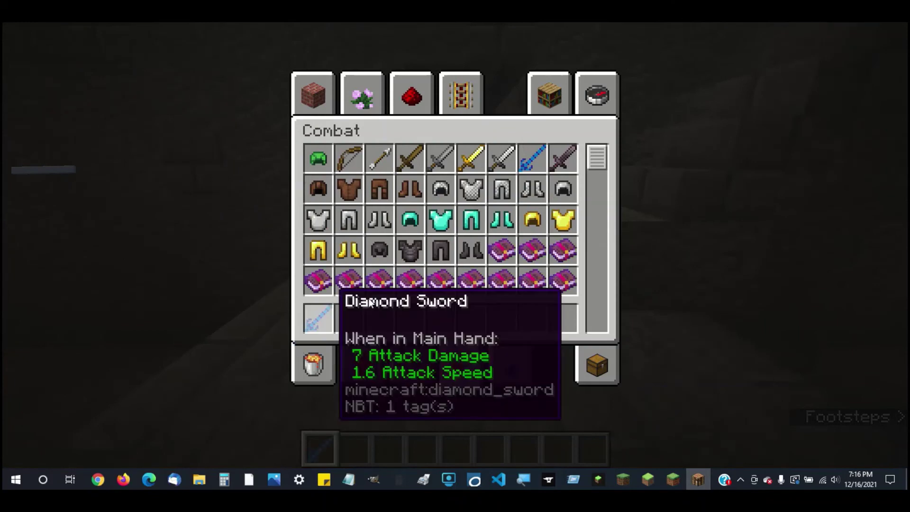
click(532, 158)
click(597, 365)
click(359, 150)
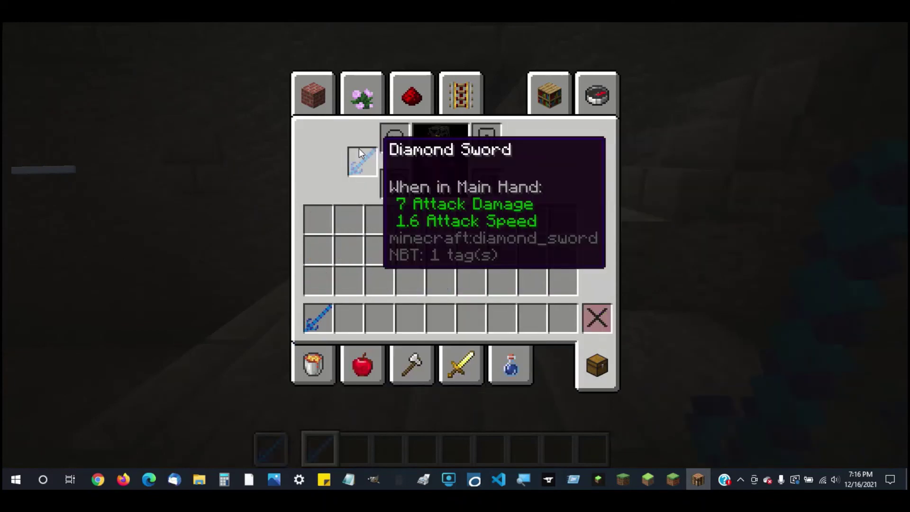
key(e)
View the held blue swords in third person, drop one, and walk back over it
key(F5)
key(F5)
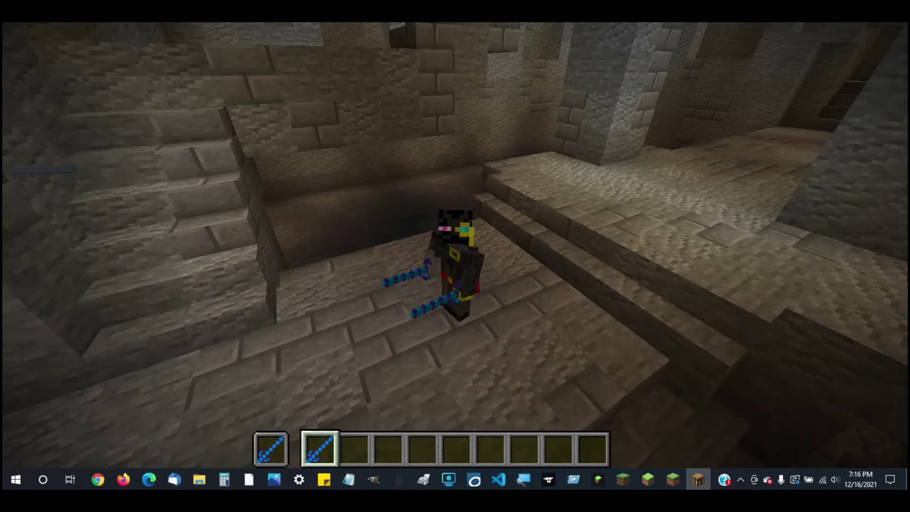
key(q)
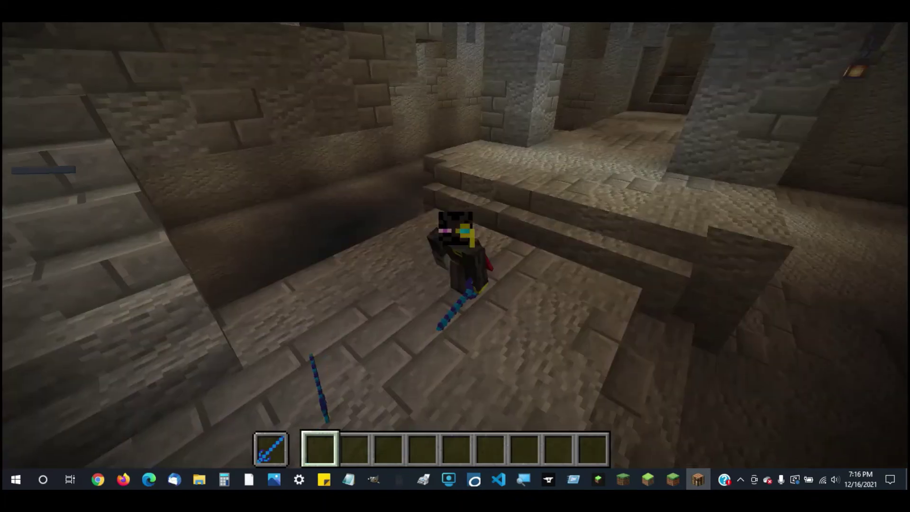
key(F5)
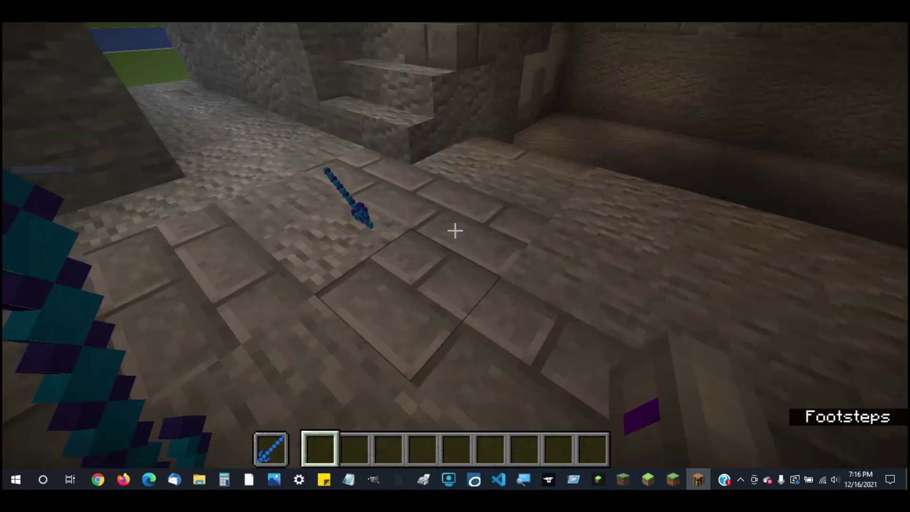
key(w)
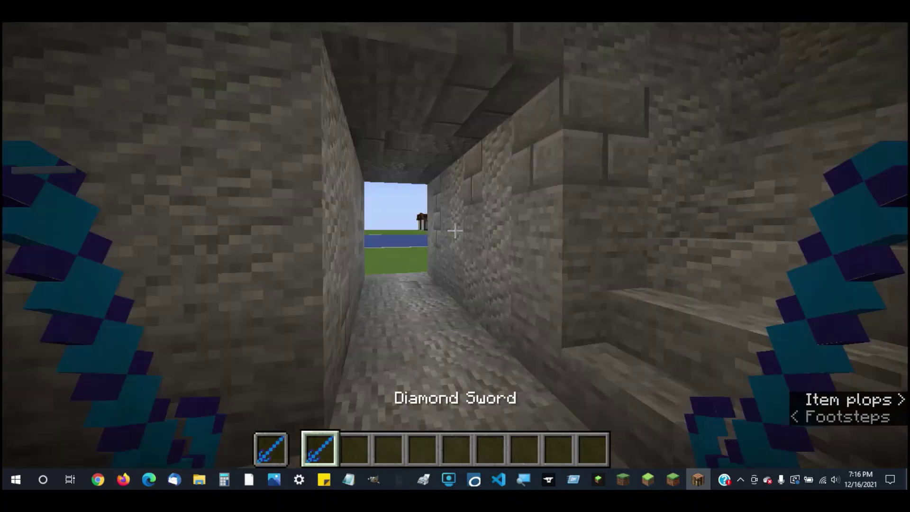
Destroy the offhand diamond sword from the inventory and walk through the tunnel into the room
key(e)
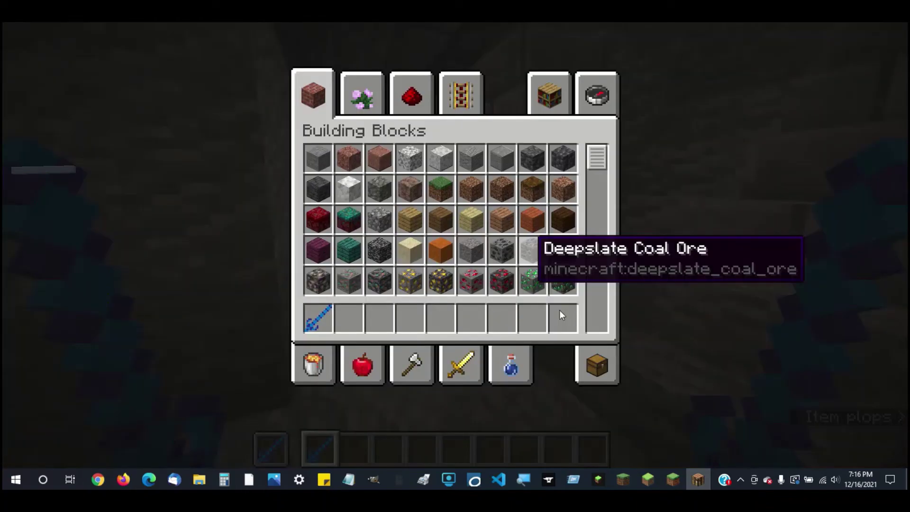
click(597, 365)
click(362, 162)
click(597, 318)
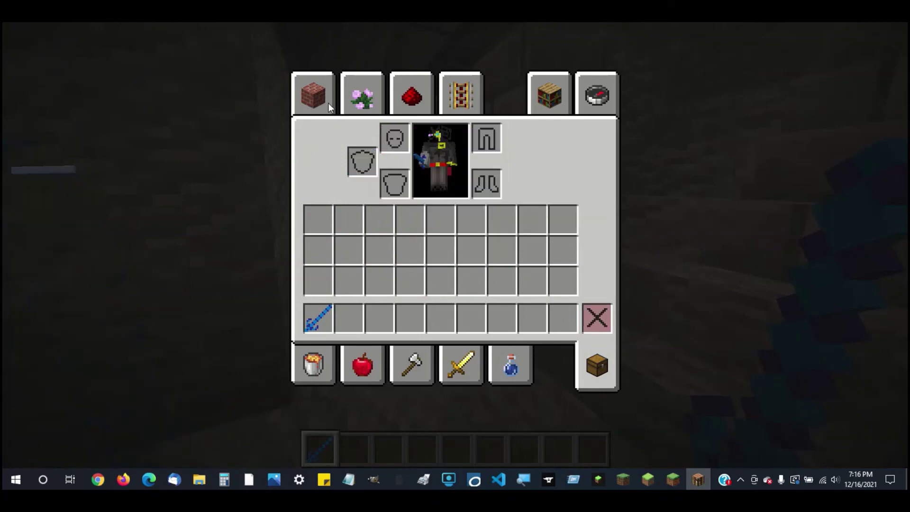
key(e)
key(w)
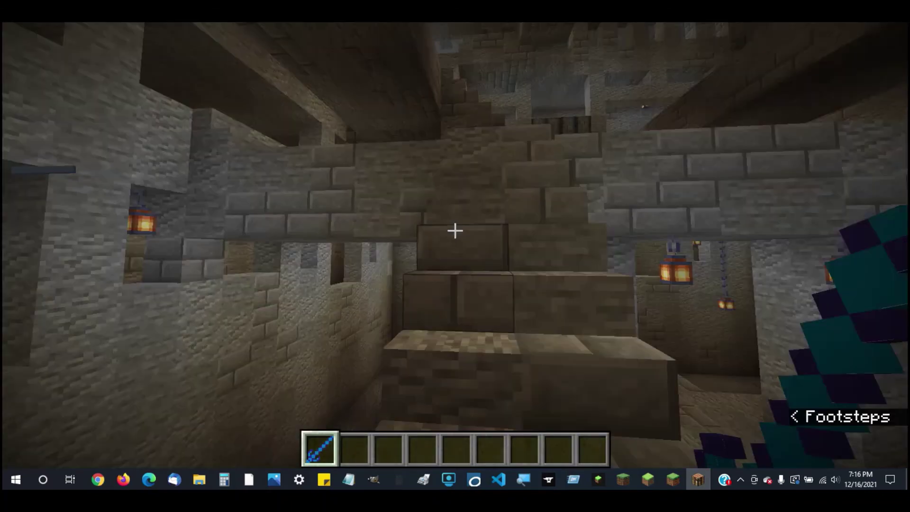